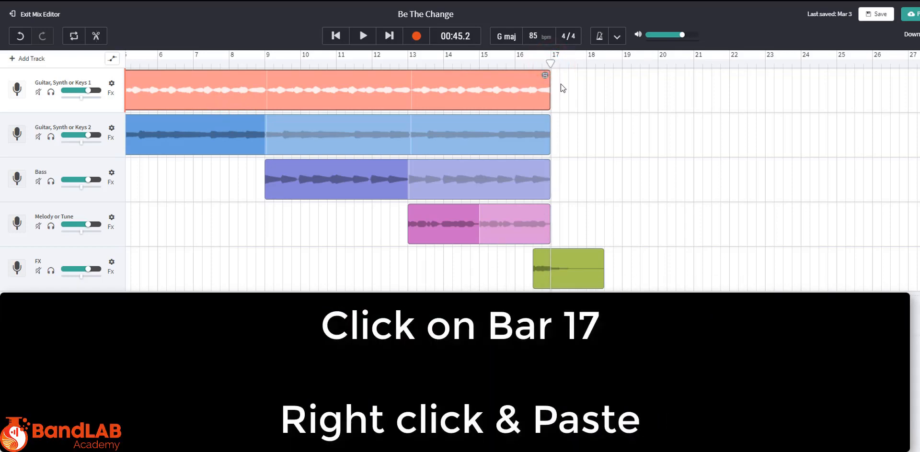
- Paste the copied region at bar 17 on the Guitar, Synth or Keys 1 track and shorten it to end at bar 25
right_click(562, 88)
left_click(574, 92)
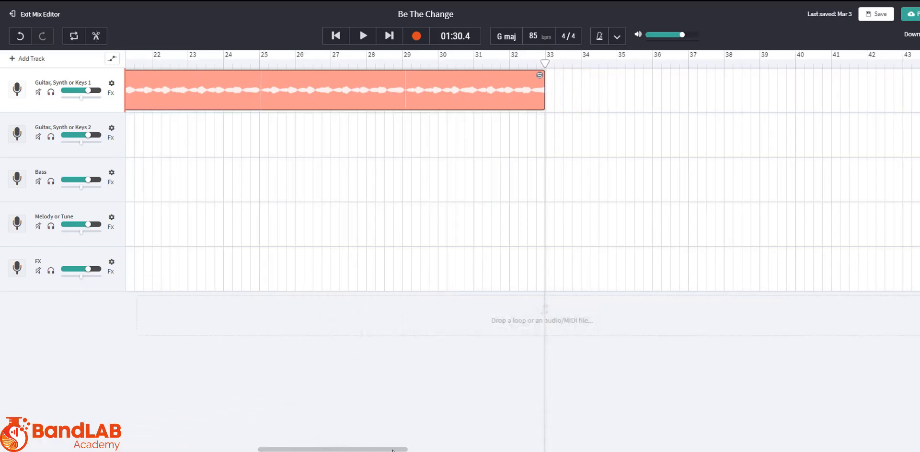
left_click_drag(383, 449, 346, 449)
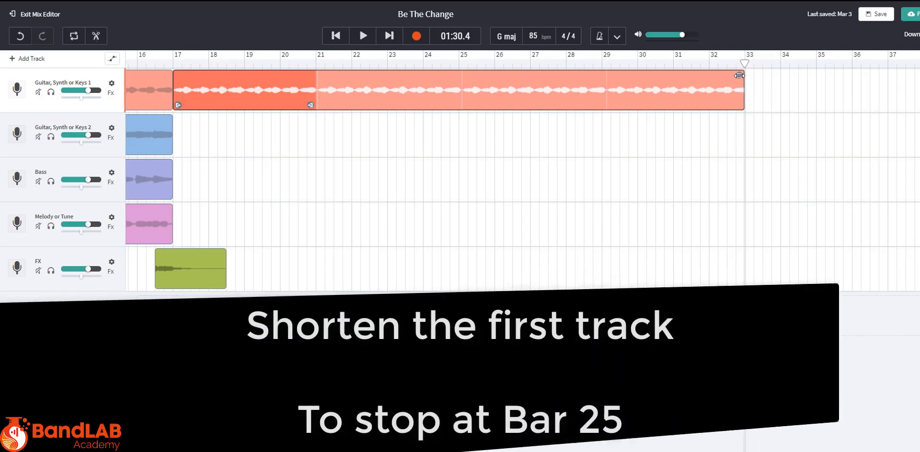
left_click_drag(739, 75, 459, 105)
- Copy the Guitar, Synth or Keys 2 region to bar 17 on the same track and shorten the copy to end at bar 25
left_click_drag(270, 447, 190, 448)
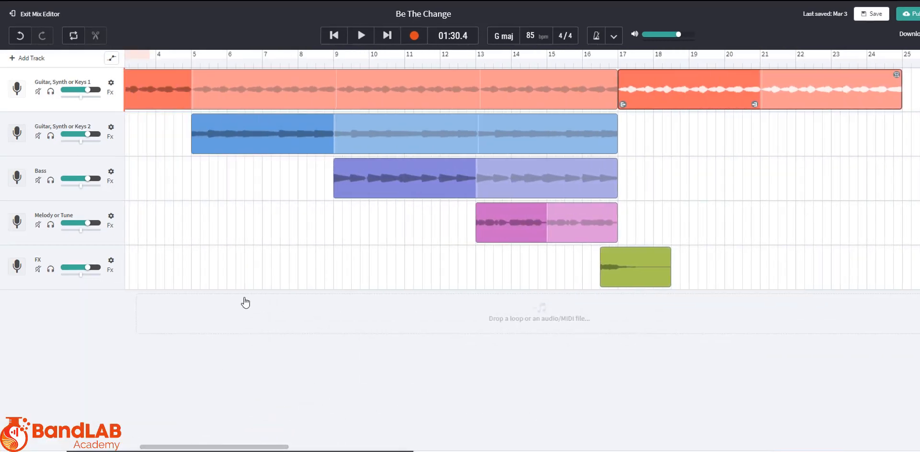
right_click(293, 131)
left_click(311, 154)
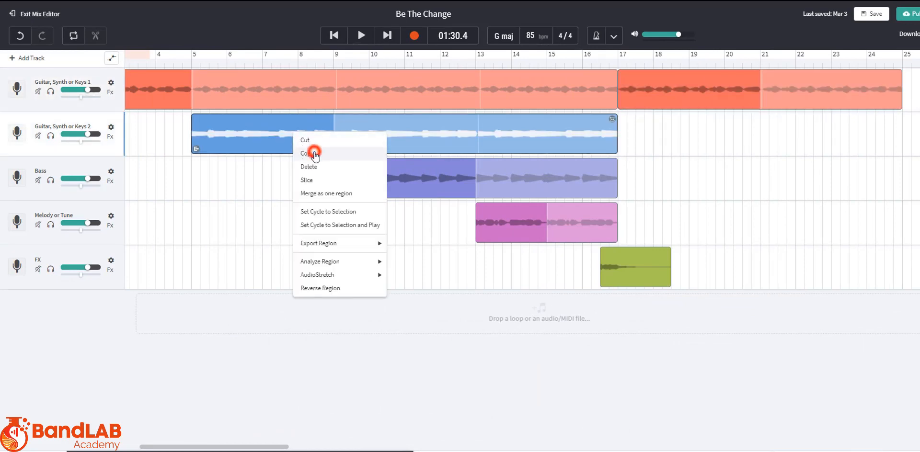
left_click(619, 64)
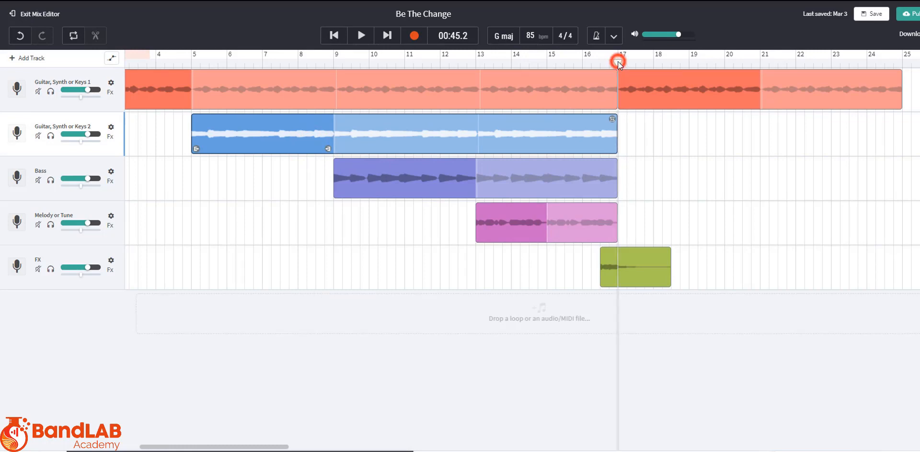
left_click(627, 137)
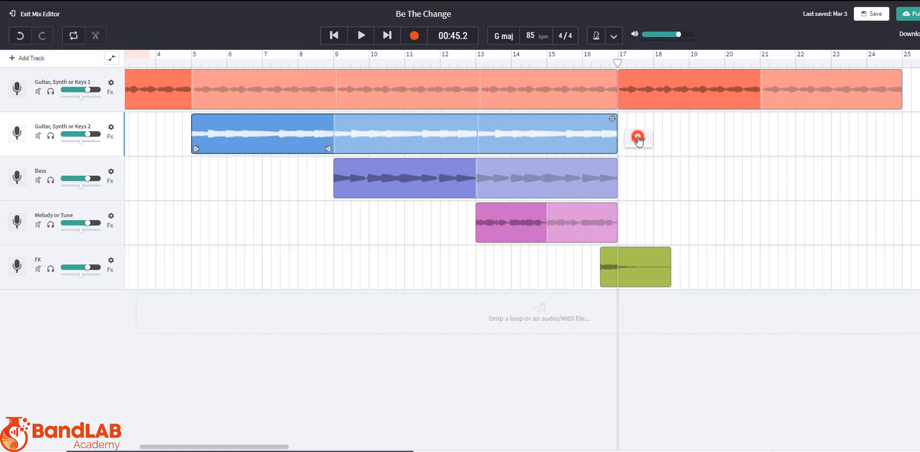
key("ctrl+v")
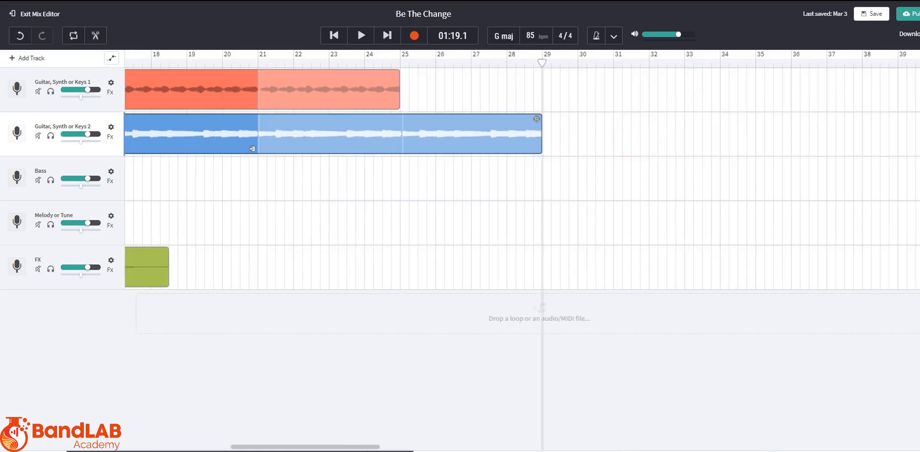
left_click_drag(369, 448, 339, 448)
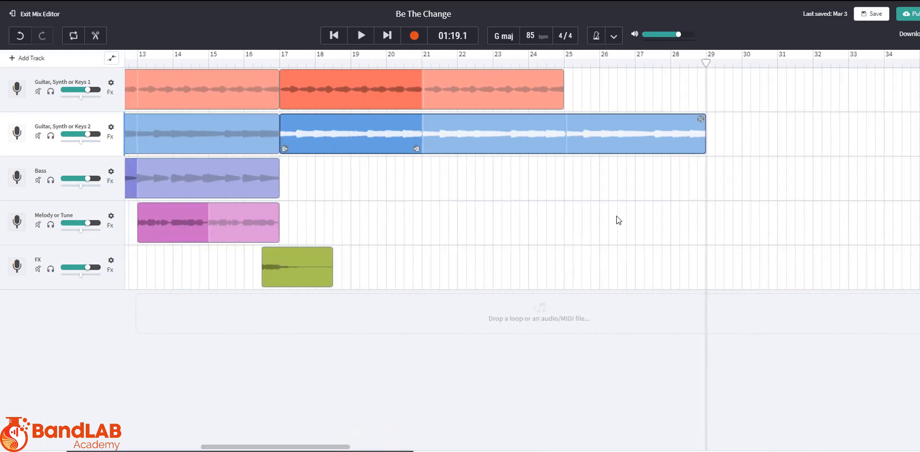
left_click_drag(701, 118, 560, 120)
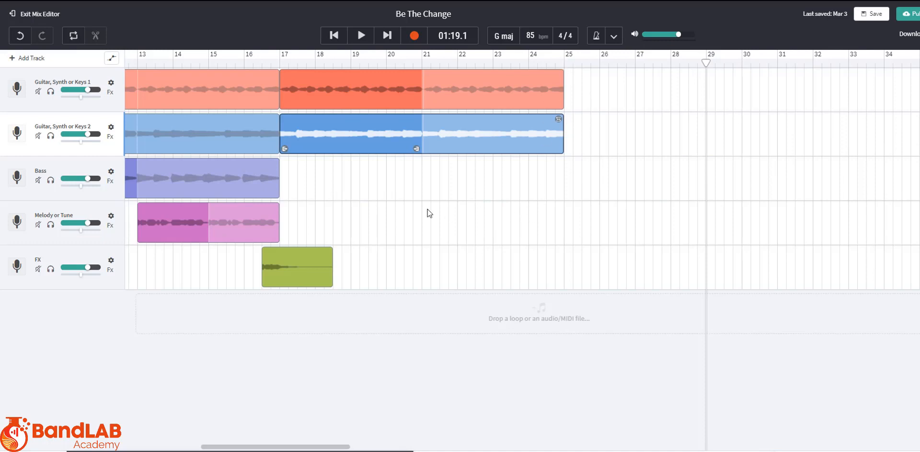
- Copy the Bass region and paste it at bar 17 on the Bass track
right_click(218, 179)
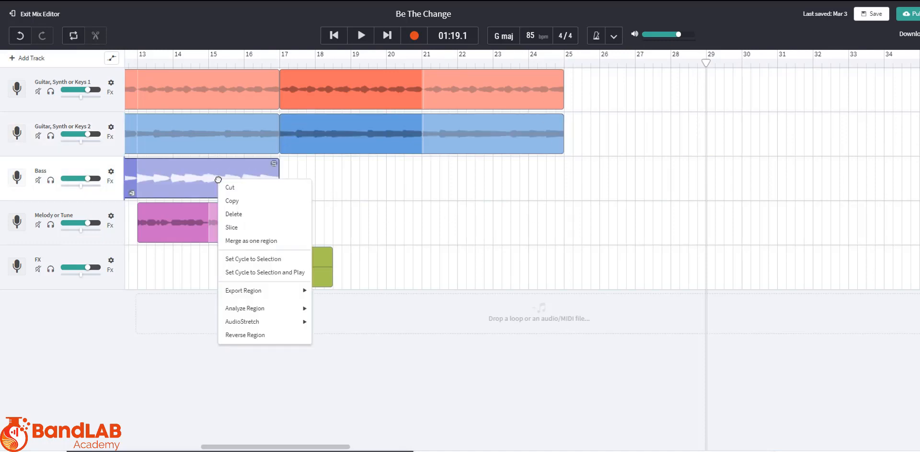
left_click(239, 201)
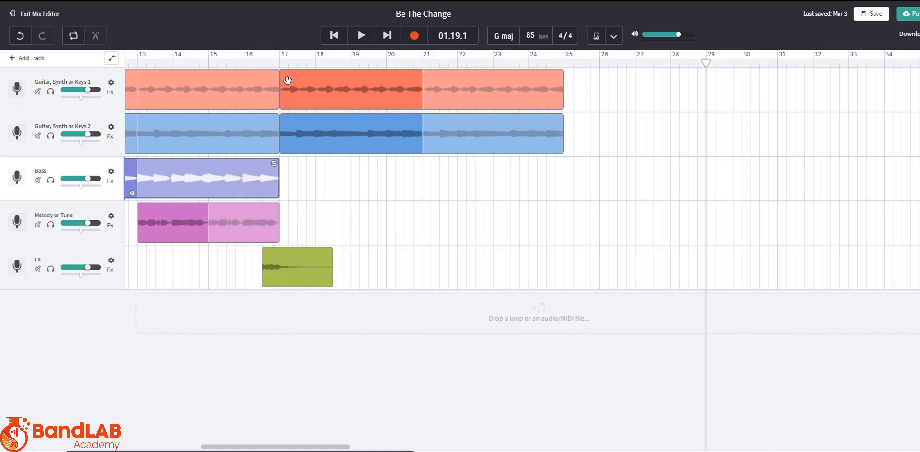
left_click(281, 62)
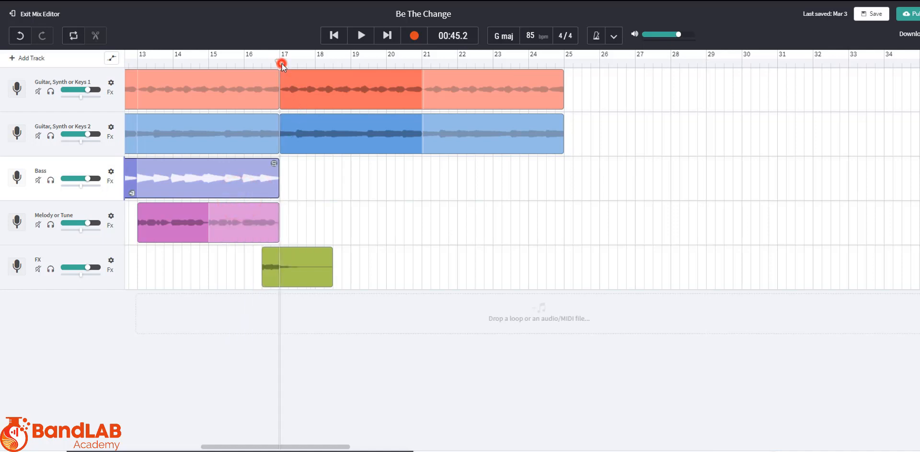
right_click(289, 171)
left_click(294, 174)
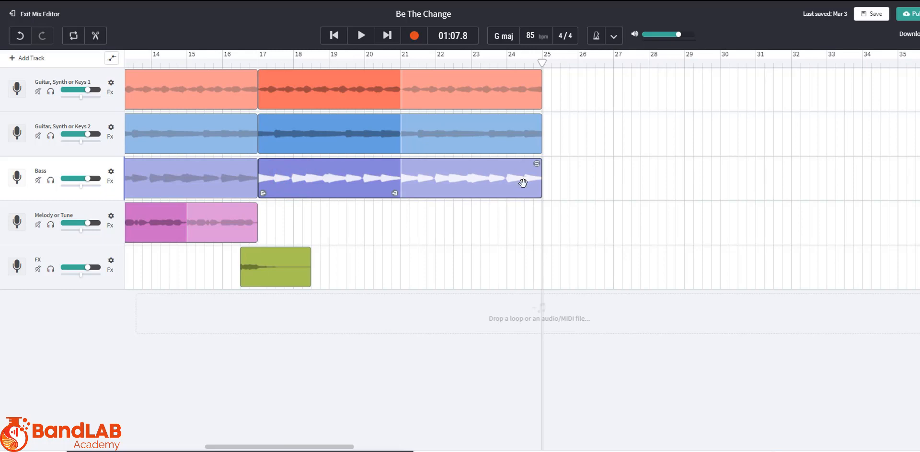
- Copy the Melody or Tune region to bar 17 on the same track and extend the copy's loop to end at bar 25
left_click(501, 223)
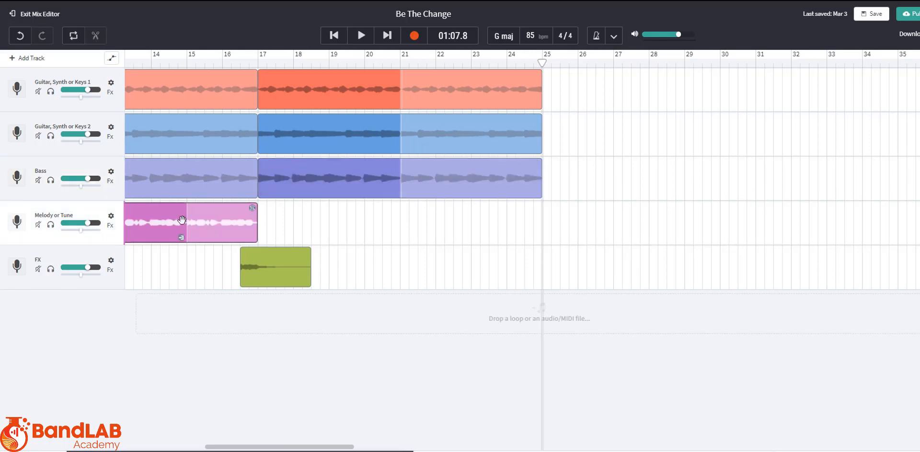
right_click(165, 220)
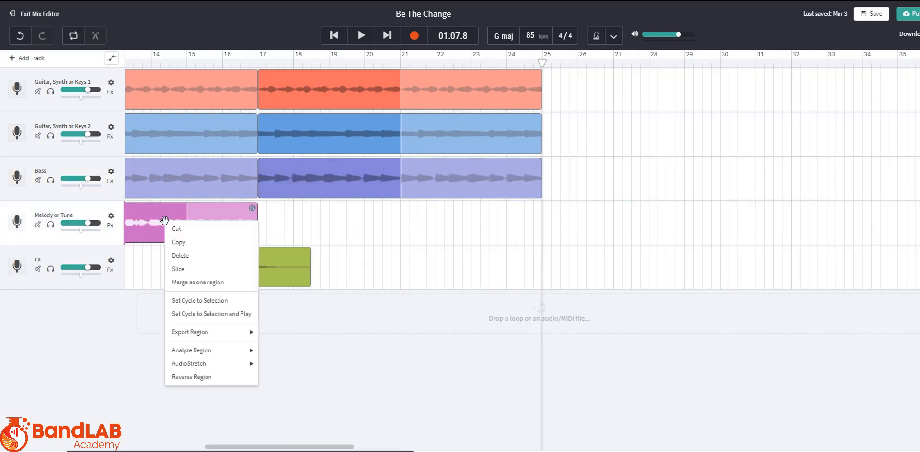
left_click(198, 241)
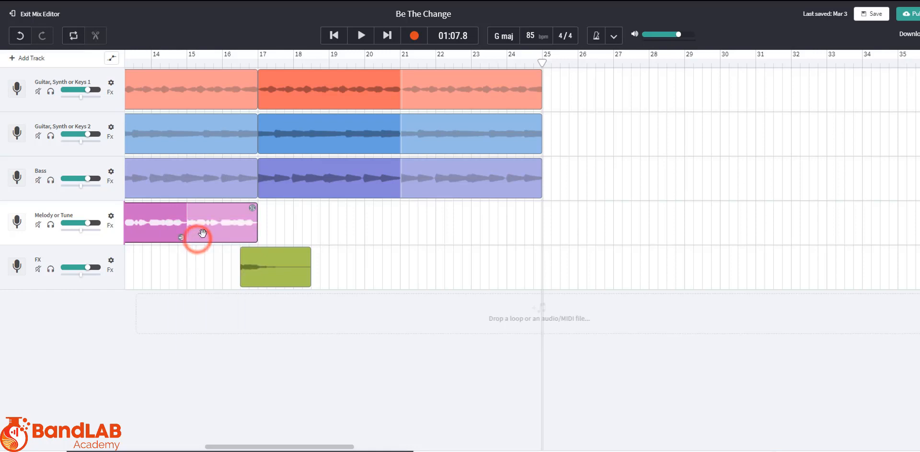
left_click(259, 62)
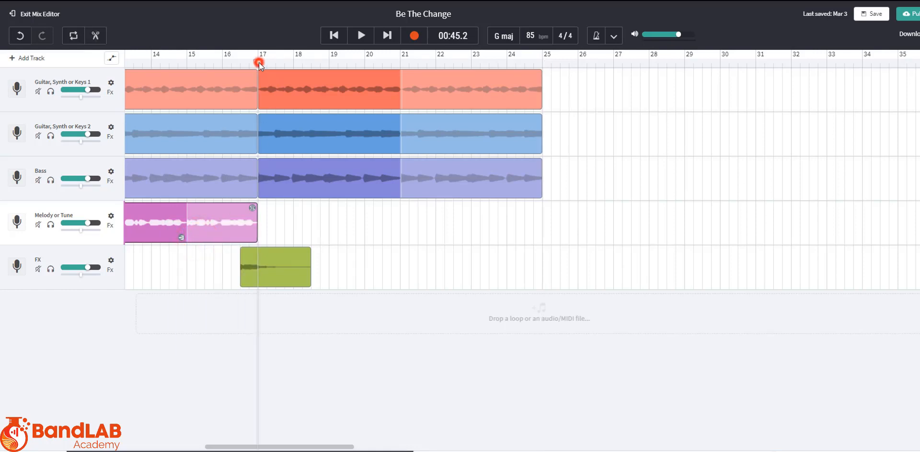
right_click(269, 218)
left_click(274, 221)
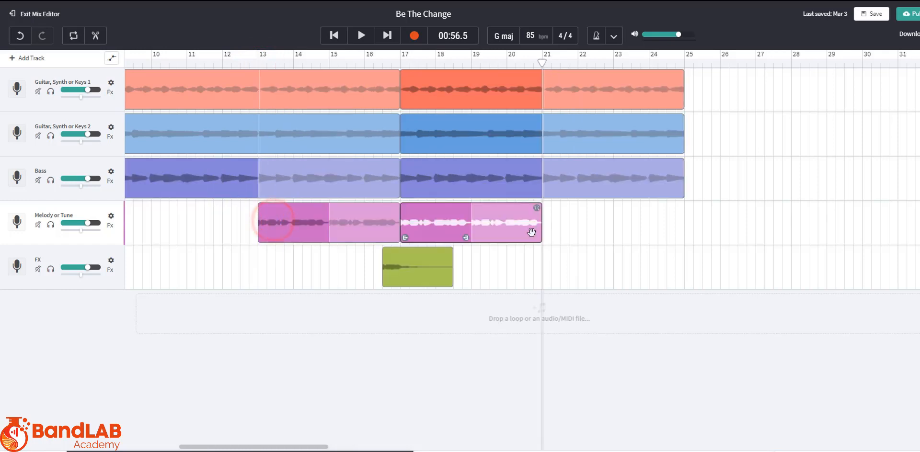
left_click_drag(538, 208, 680, 206)
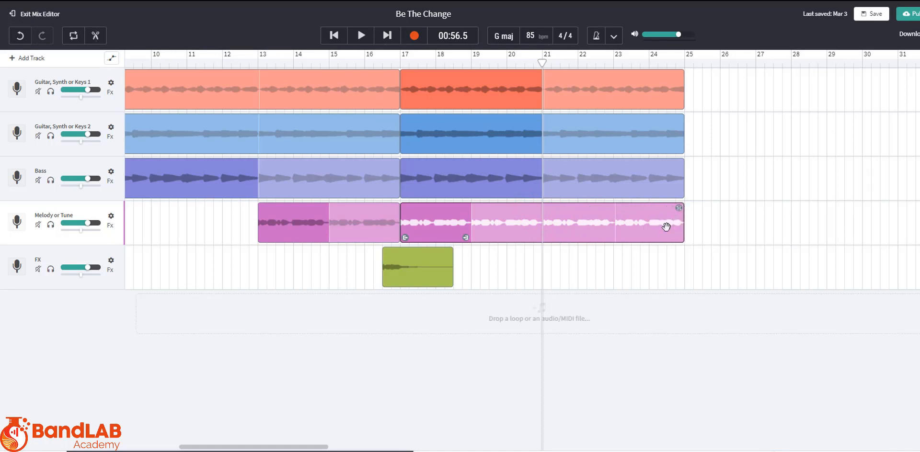
- Copy the FX region and paste it on the FX track starting halfway through bar 24
right_click(401, 280)
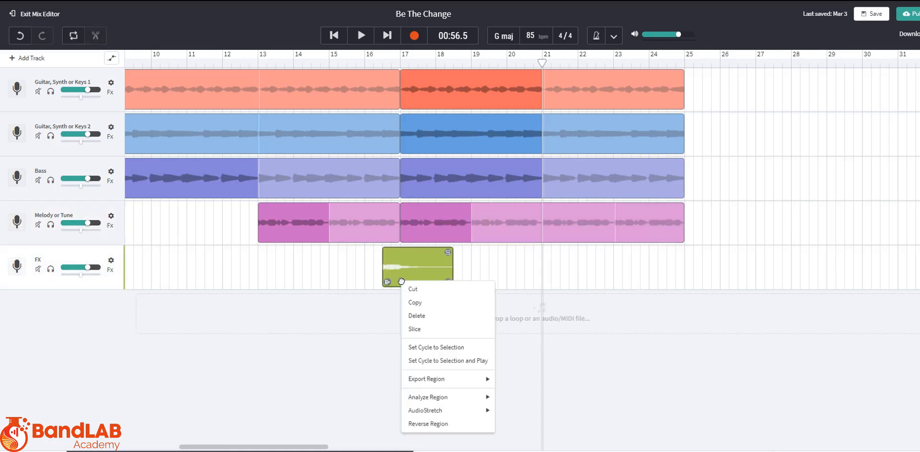
left_click(416, 302)
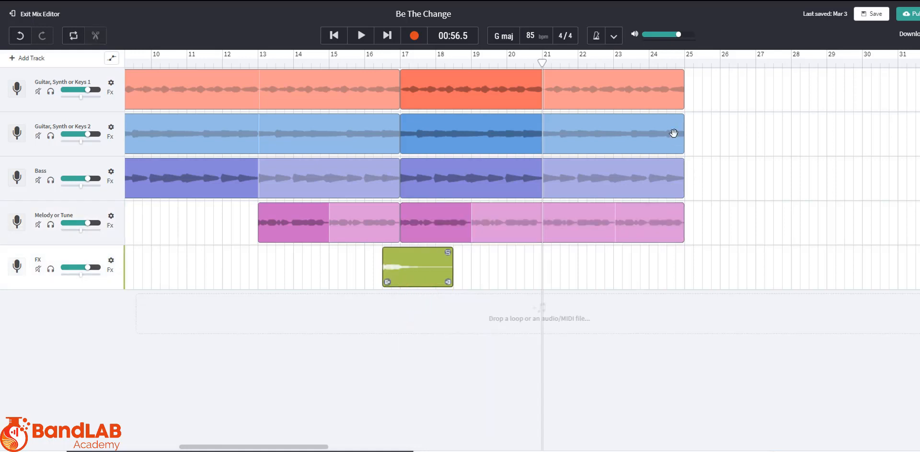
left_click(667, 62)
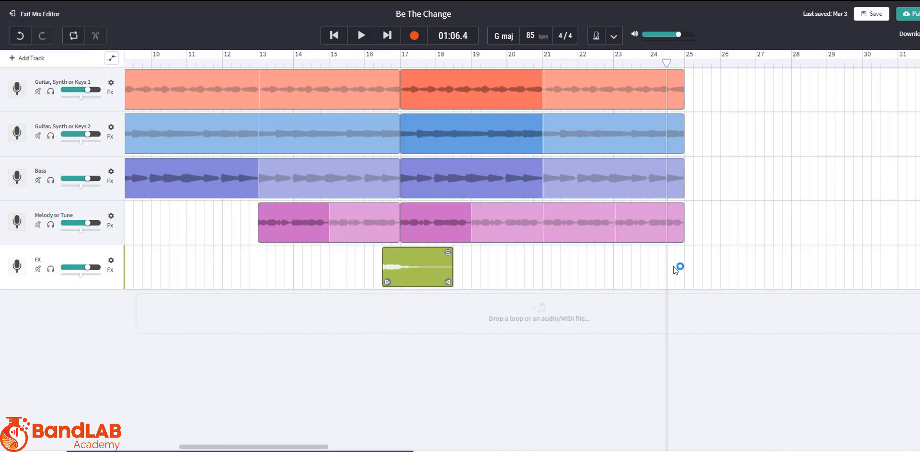
left_click(682, 272)
key("ctrl+v")
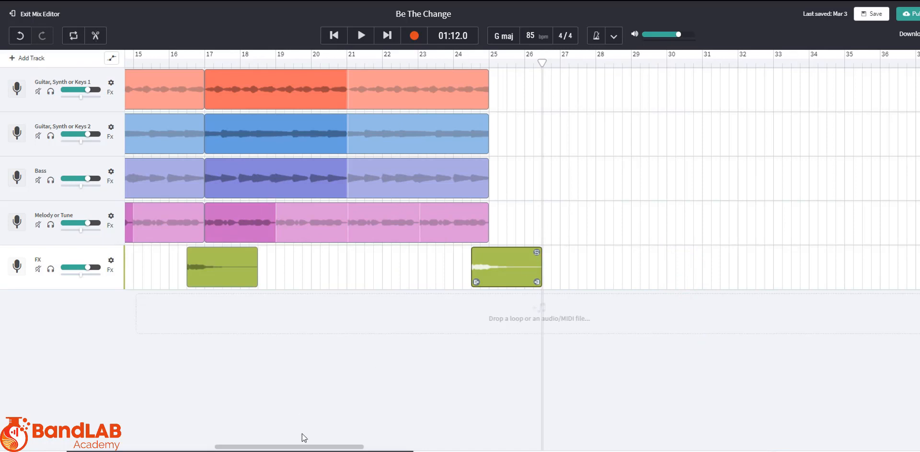
- Play the new section from bar 17 for a few seconds and stop playback
left_click_drag(301, 440, 278, 440)
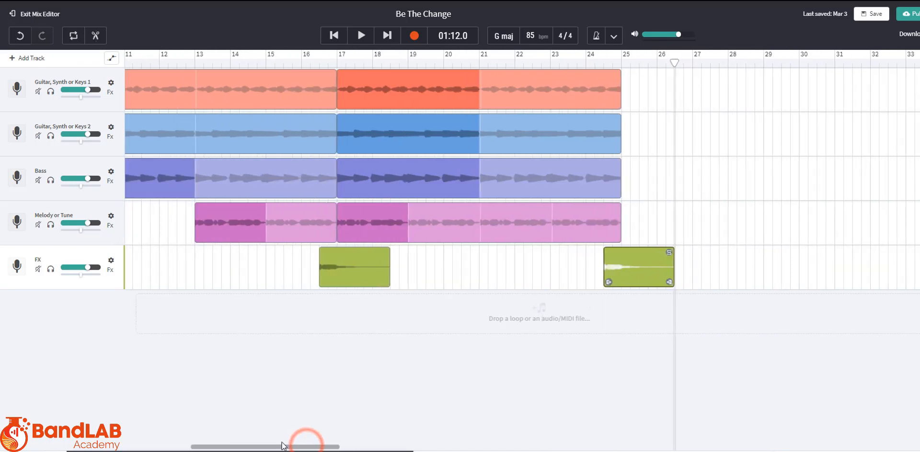
left_click(335, 59)
key("space")
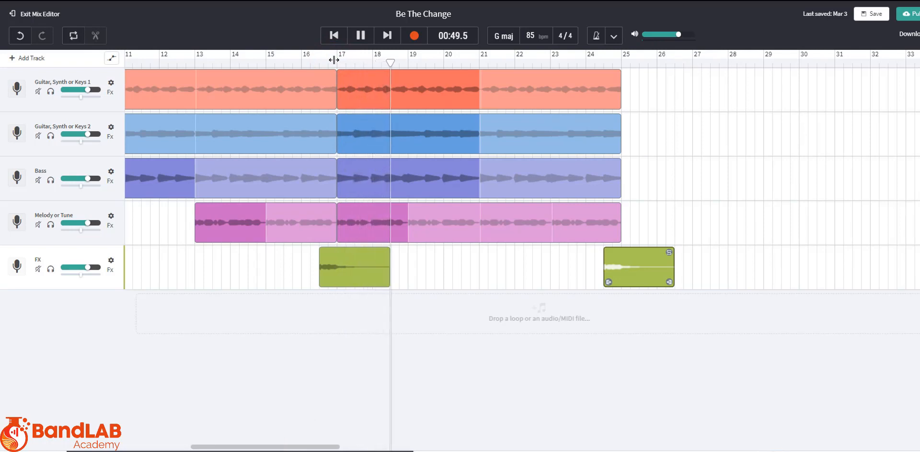
key("space")
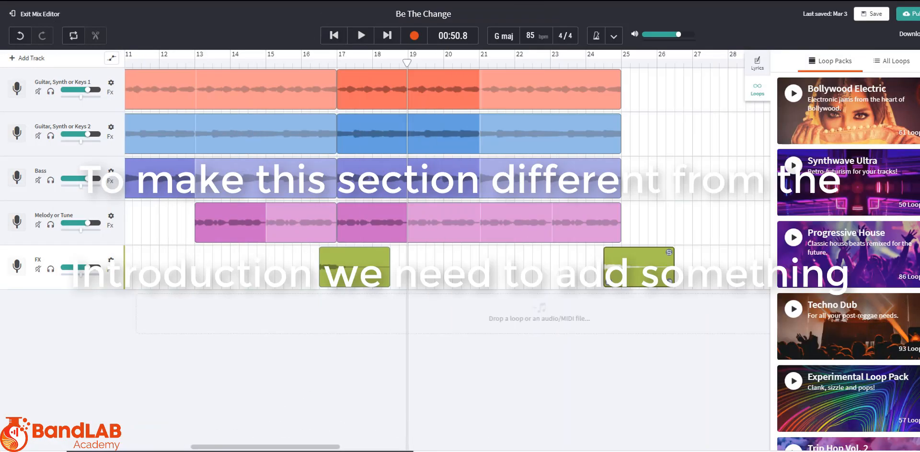
- Browse the loop packs and open the Trap Pop Fusion pack
scroll(848, 263, "down", 10)
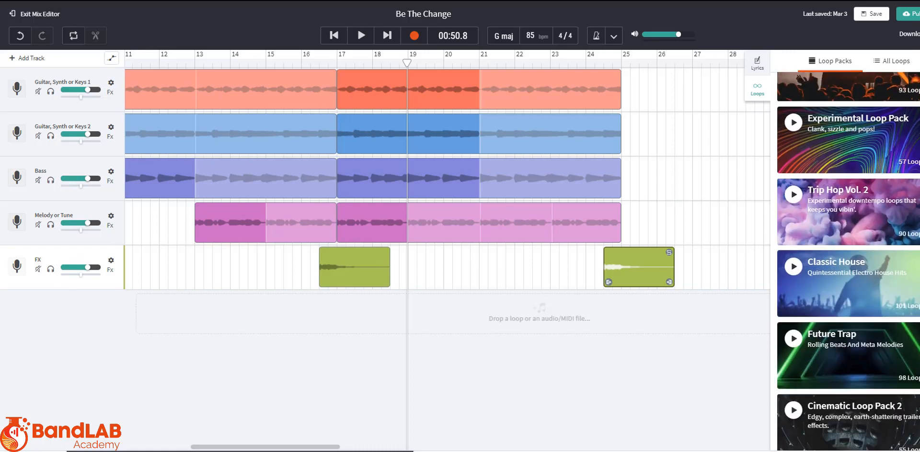
scroll(810, 229, "down", 6)
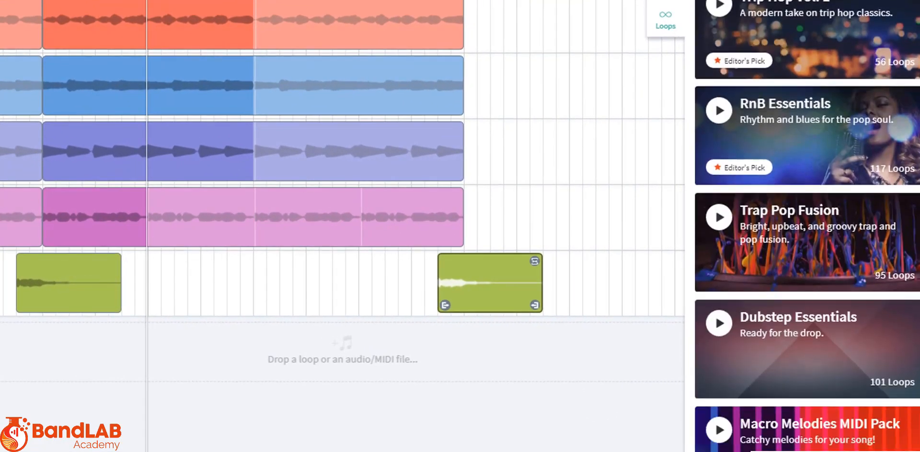
left_click(814, 239)
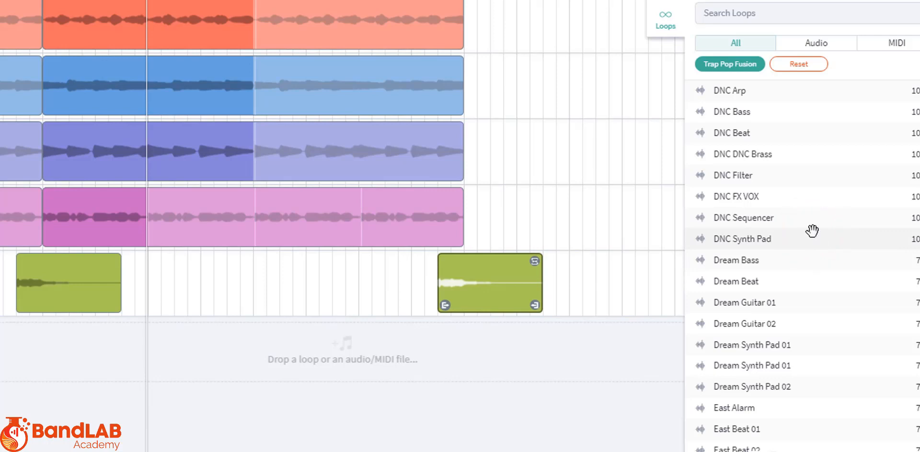
- Preview the DNC Beat, East Beat 01, East Beat 02 and Dream Beat loops
left_click(738, 140)
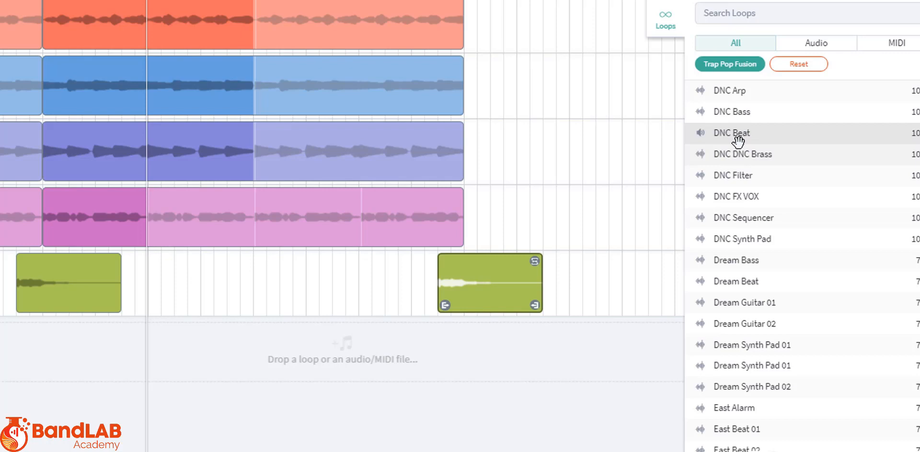
left_click(751, 437)
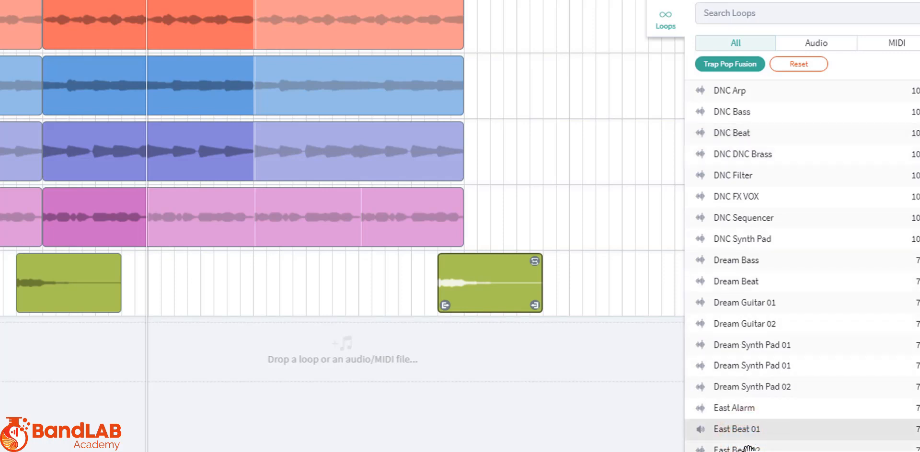
left_click(745, 449)
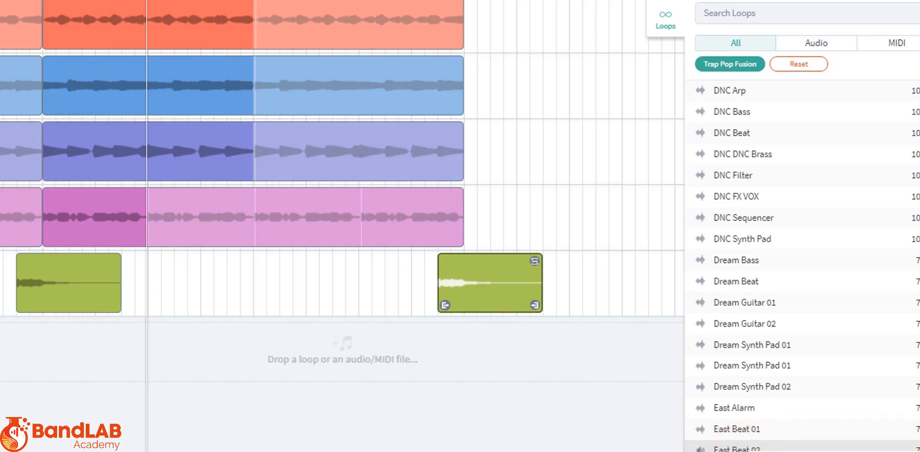
left_click(752, 286)
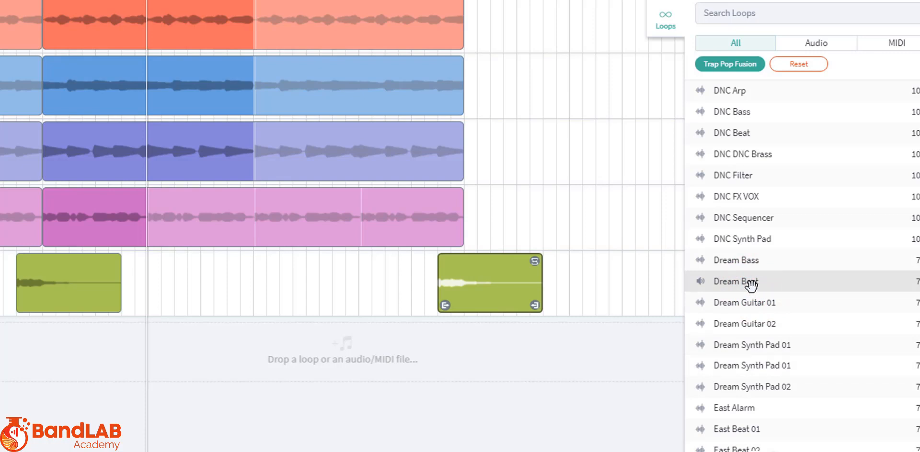
left_click(750, 285)
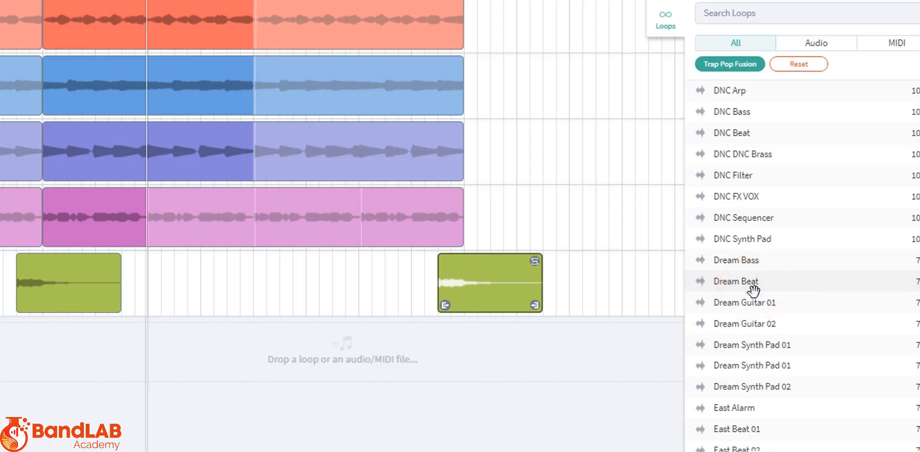
- Add the Dream Beat loop on a new track and align its region to start exactly at bar 17
left_click_drag(727, 286, 377, 355)
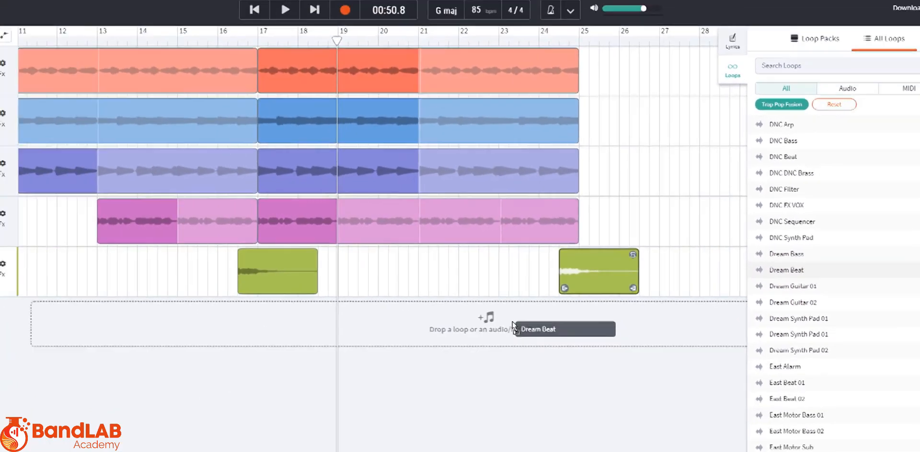
left_click_drag(513, 325, 302, 318)
left_click_drag(377, 311, 340, 310)
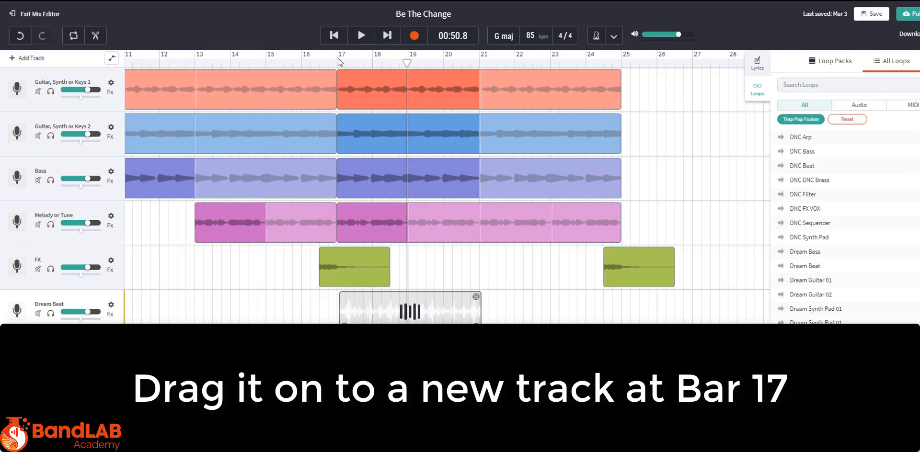
left_click(364, 304)
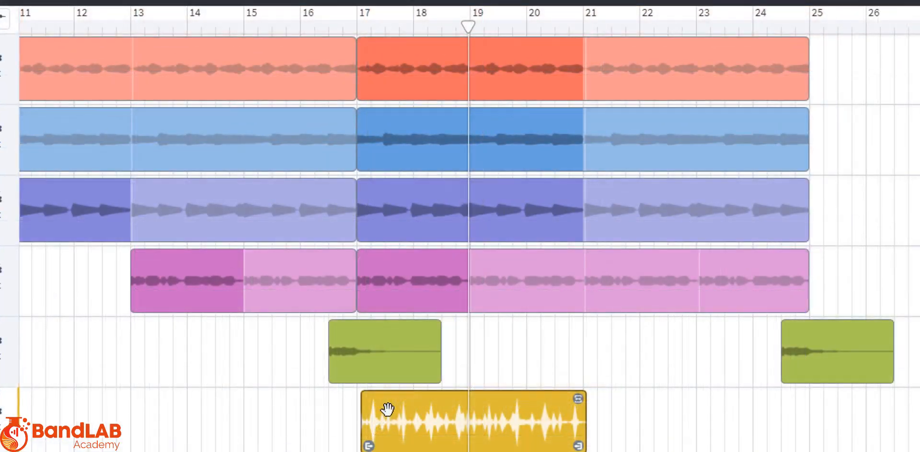
left_click(377, 352)
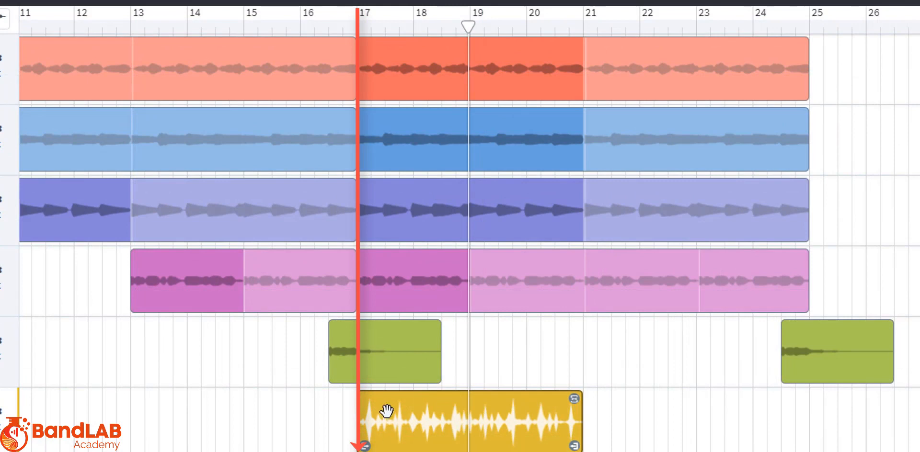
- Extend the Dream Beat region by looping it up to bar 25 and play the section from bar 17
left_click_drag(575, 401, 805, 423)
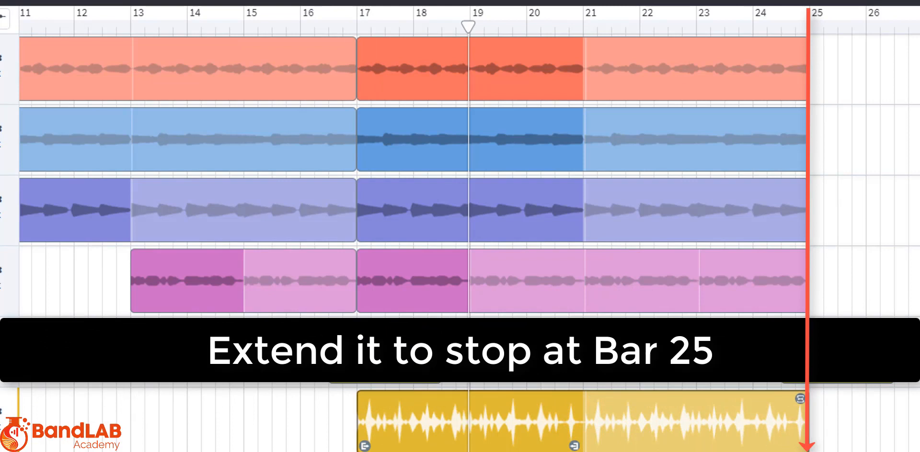
left_click(357, 27)
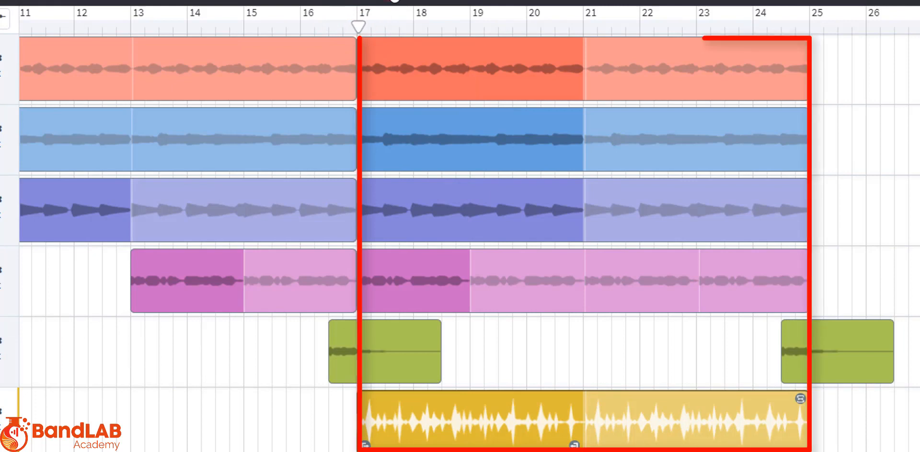
key("space")
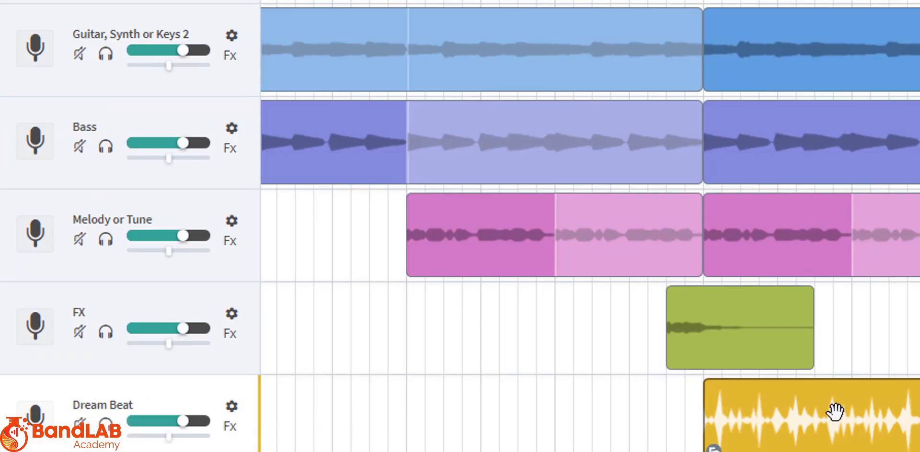
- Rename the Dream Beat track to "Beat"
double_click(87, 403)
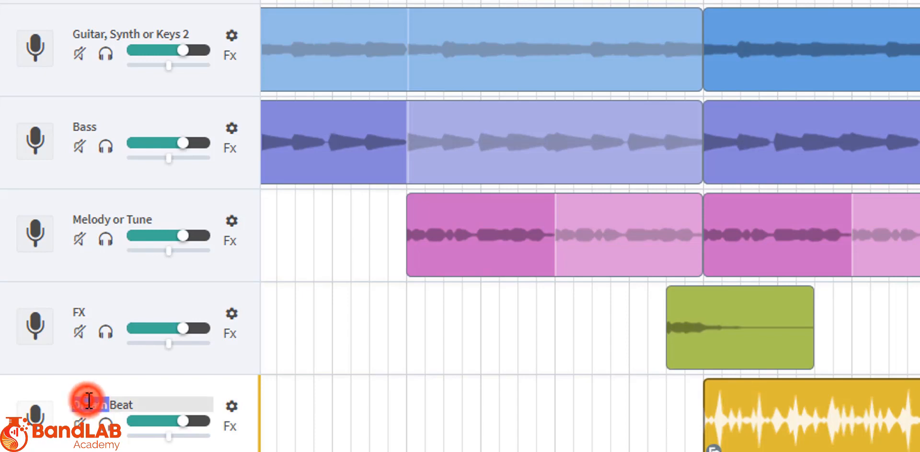
key("BackSpace")
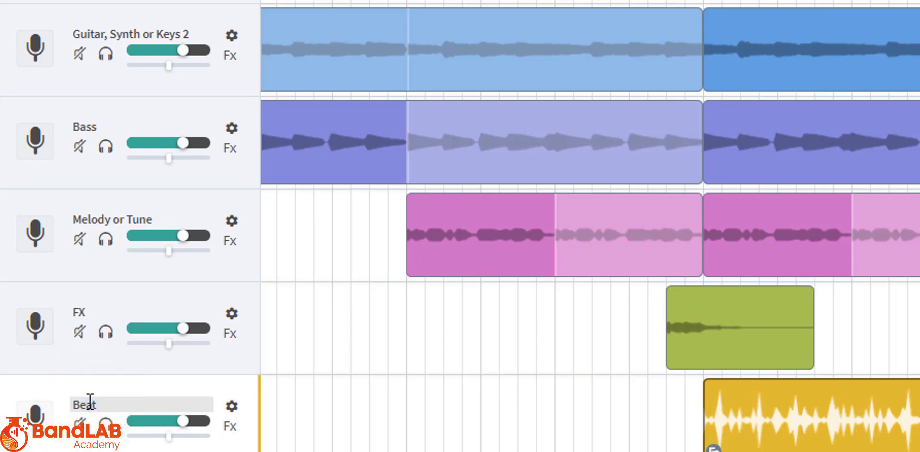
key("Return")
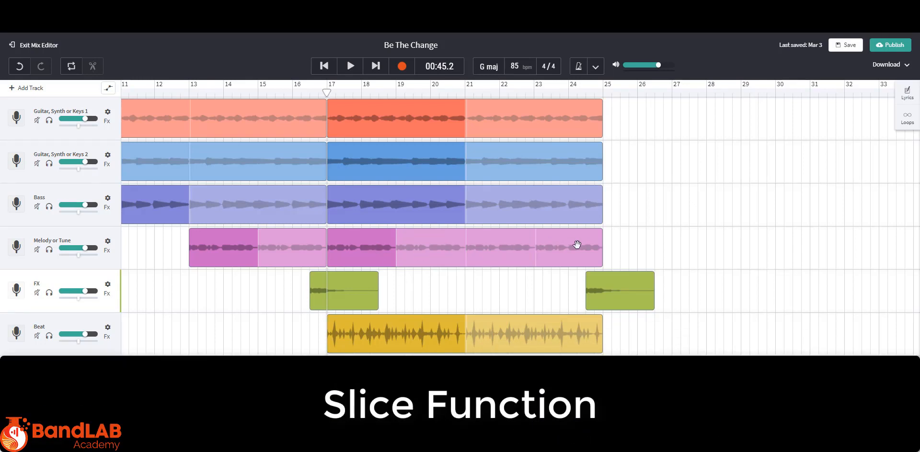
- Slice the Melody or Tune region that starts at bar 17 at bar 19 and delete the piece between bars 19 and 21
left_click_drag(325, 93, 396, 91)
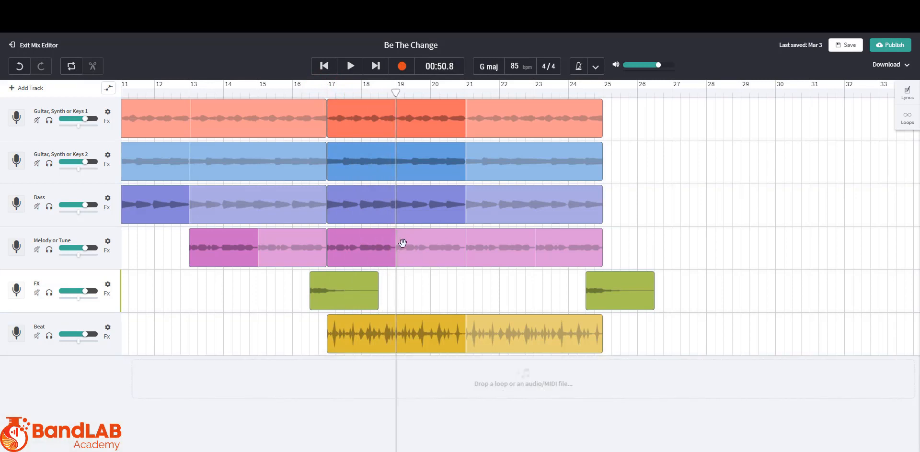
right_click(405, 241)
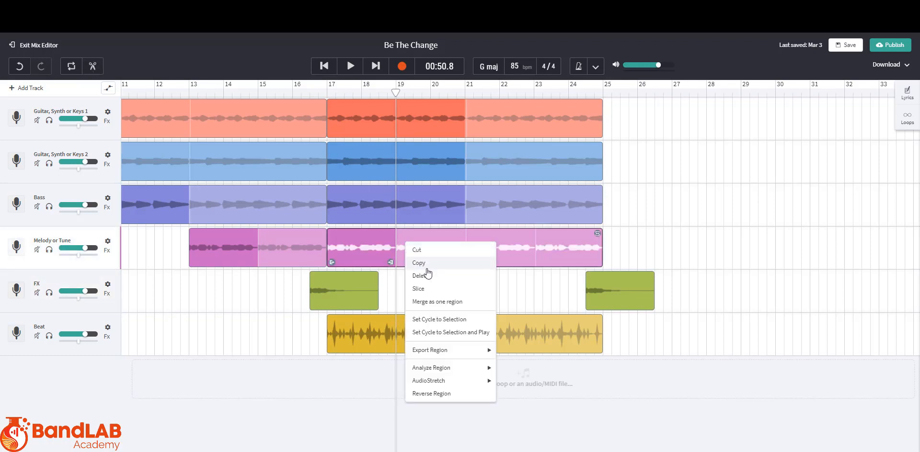
left_click(428, 290)
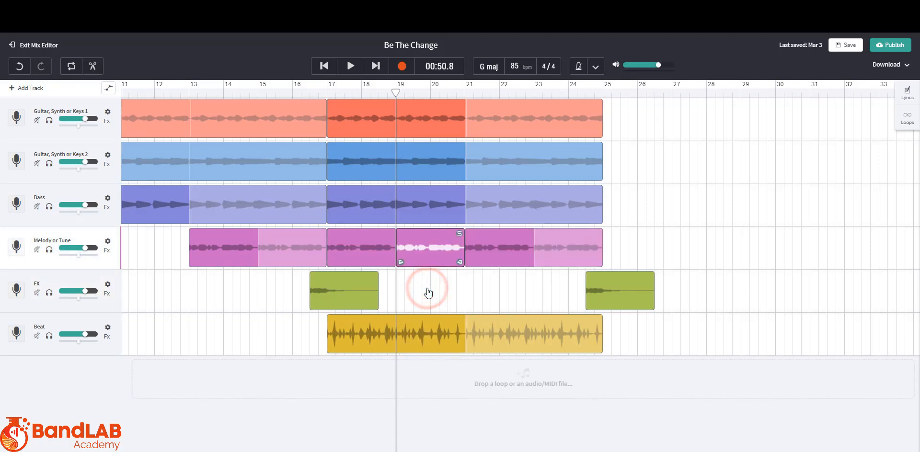
left_click(426, 249)
left_click_drag(428, 274, 425, 253)
right_click(425, 248)
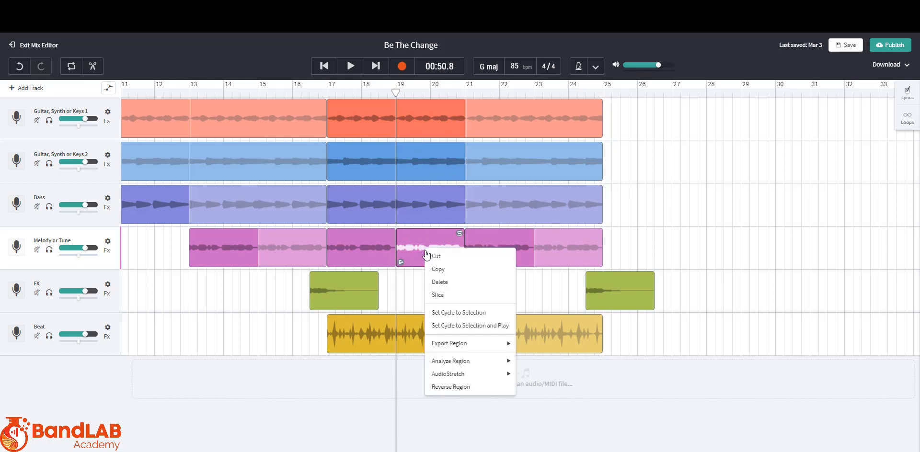
left_click(438, 282)
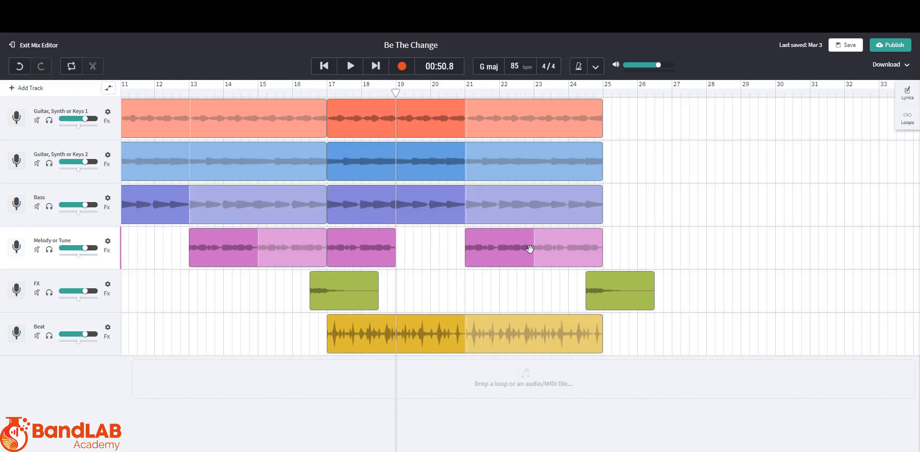
- Slice the Melody or Tune region that starts at bar 21 at bar 23 and delete the piece from bar 23 to 25
left_click(552, 247)
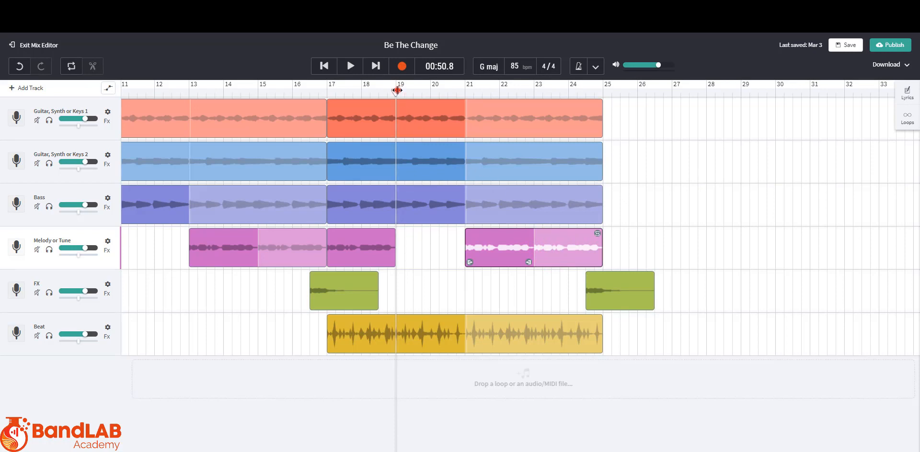
left_click_drag(397, 90, 534, 102)
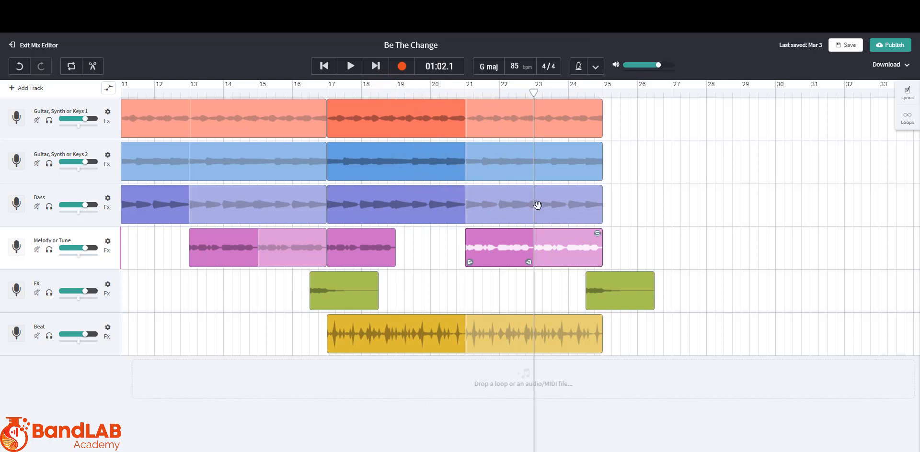
right_click(556, 247)
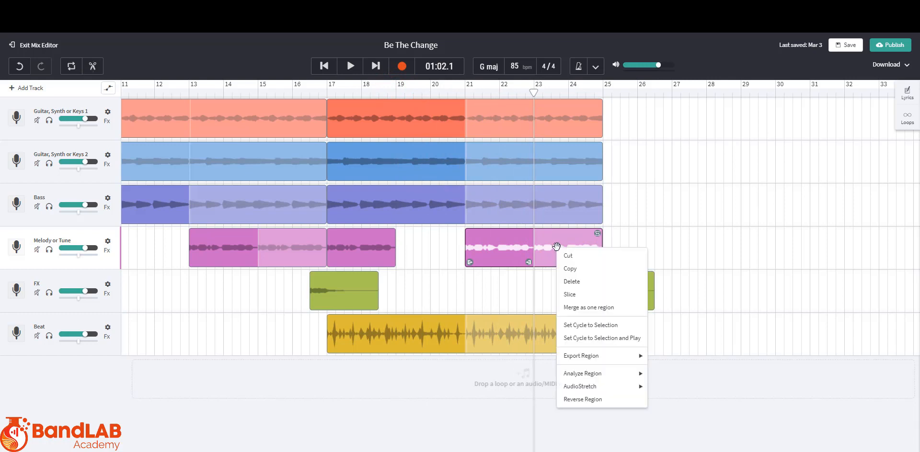
left_click(571, 294)
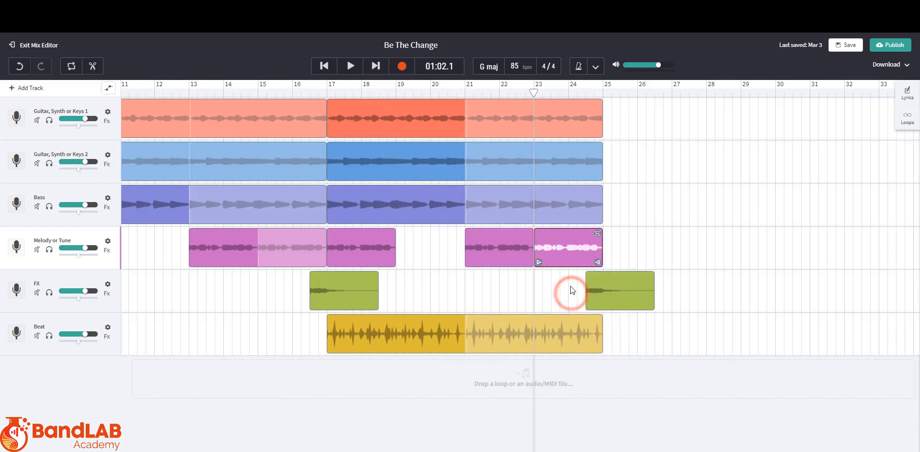
left_click(567, 249)
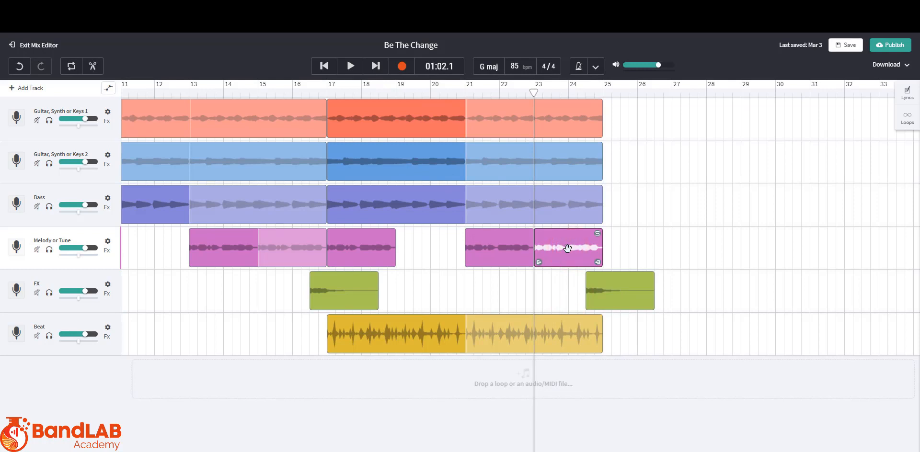
key("Delete")
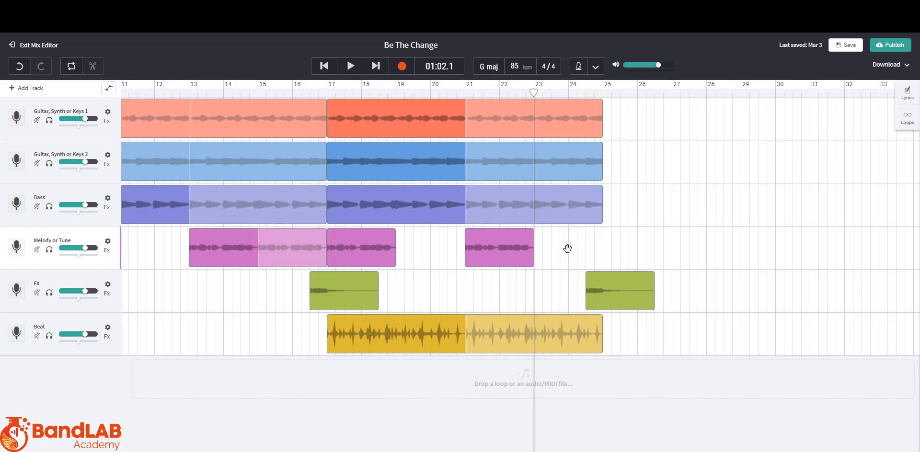
- Play the section from bar 17 to hear the thinned-out melody and stop at bar 25
left_click(327, 91)
key("space")
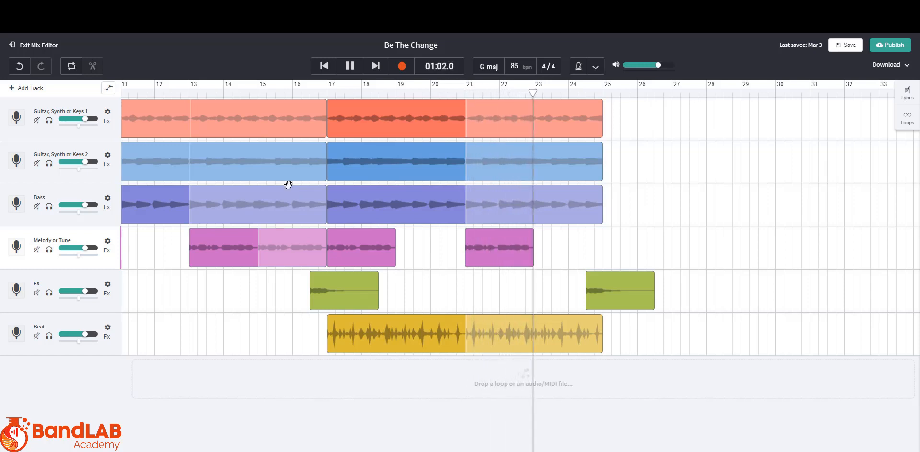
left_click(350, 66)
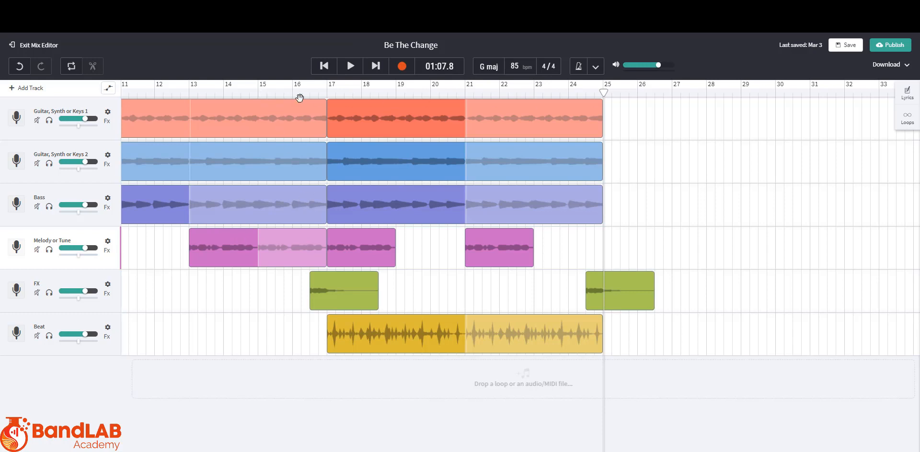
- Slice the Melody or Tune region that starts at bar 13 at bar 15 and delete the piece from bar 15 to 17
left_click(259, 92)
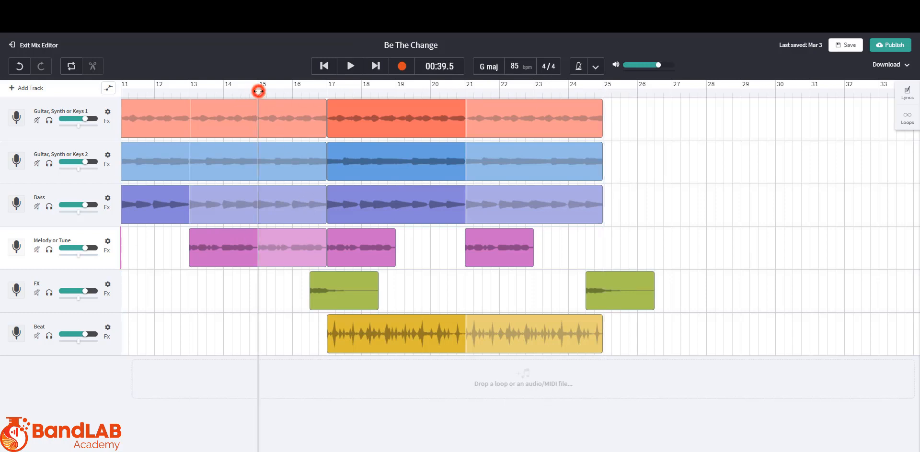
right_click(274, 240)
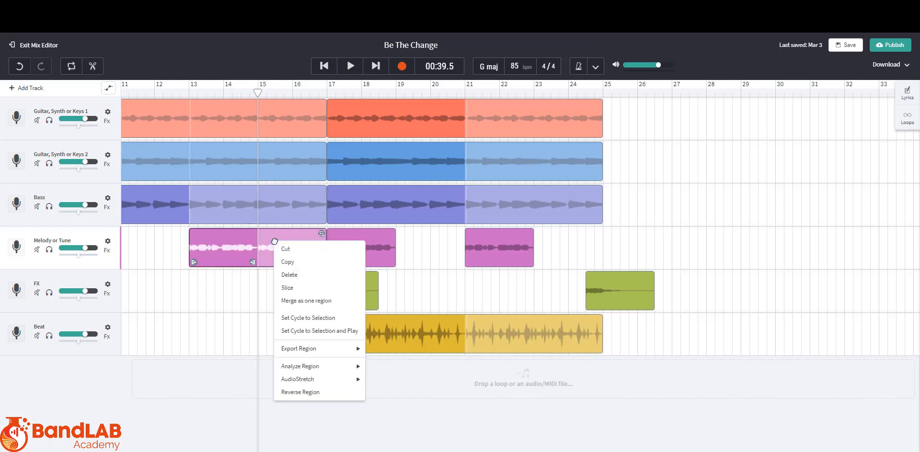
left_click(288, 288)
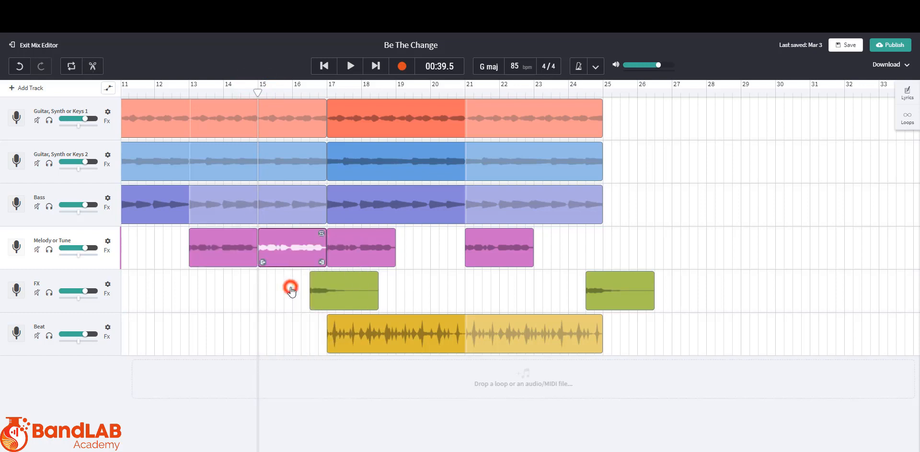
right_click(292, 250)
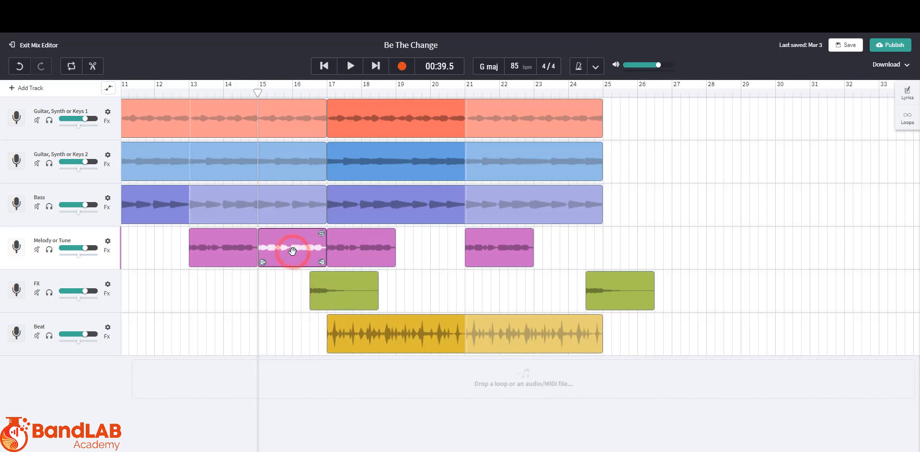
left_click(314, 285)
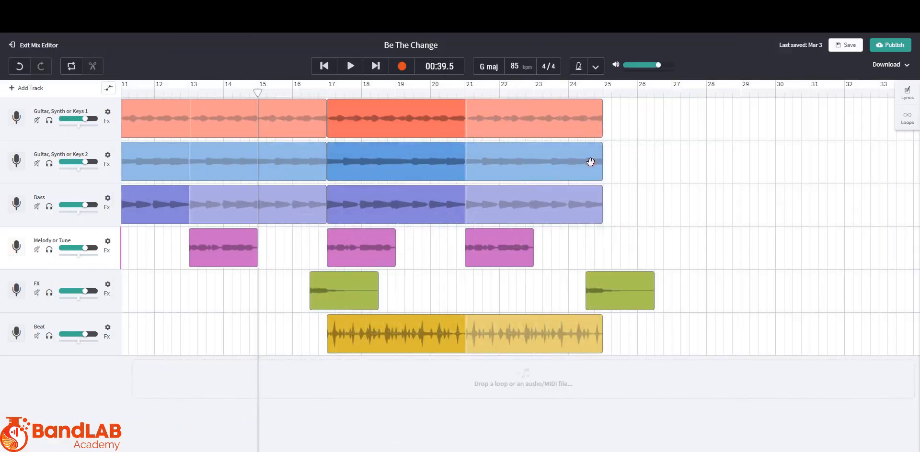
- Shorten the second-section regions on the Guitar, Synth or Keys 2, Bass and Beat tracks to end at bar 24
left_click(590, 163)
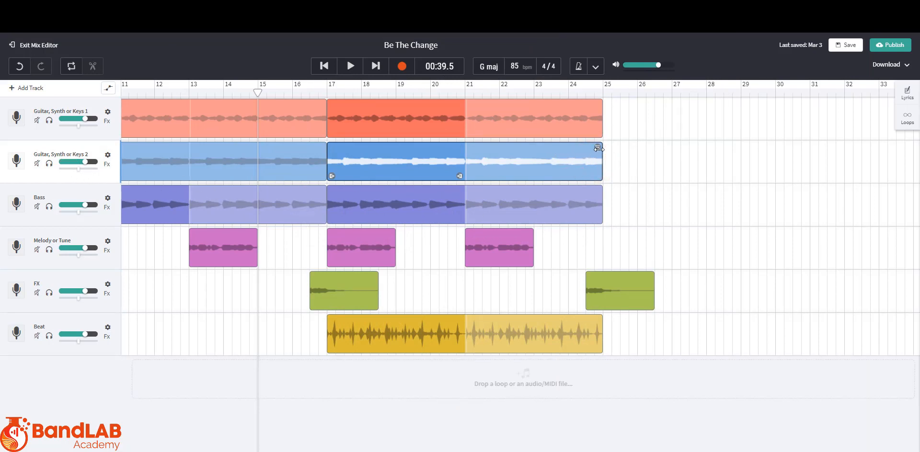
left_click_drag(598, 148, 565, 144)
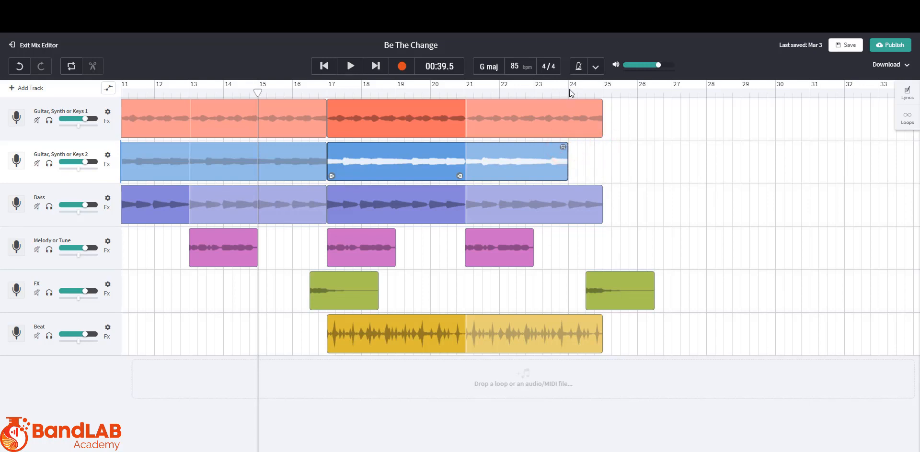
left_click(584, 191)
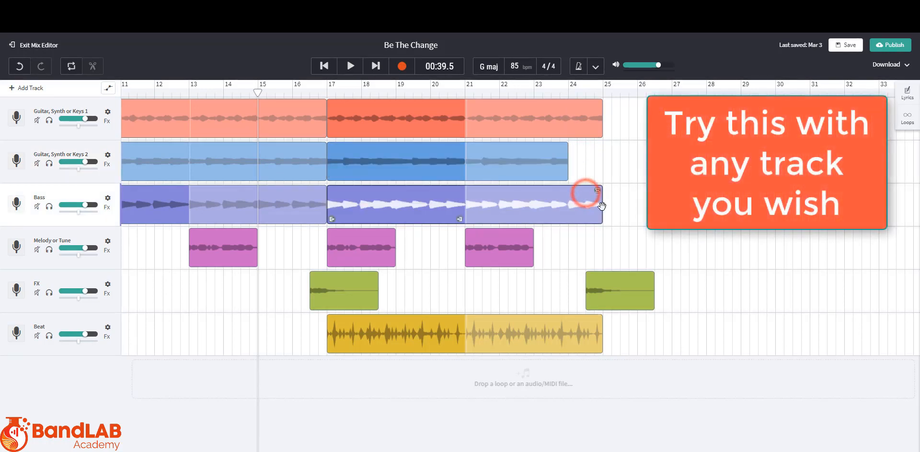
left_click_drag(598, 191, 565, 187)
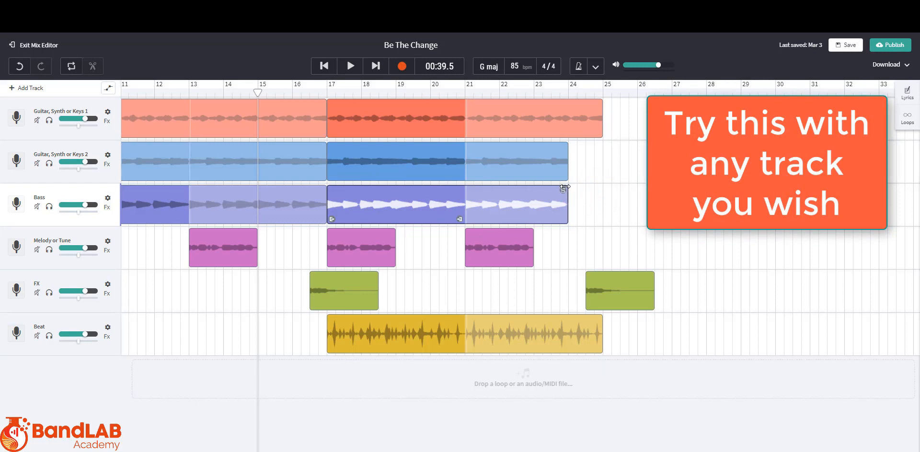
left_click(573, 333)
left_click_drag(596, 320, 563, 319)
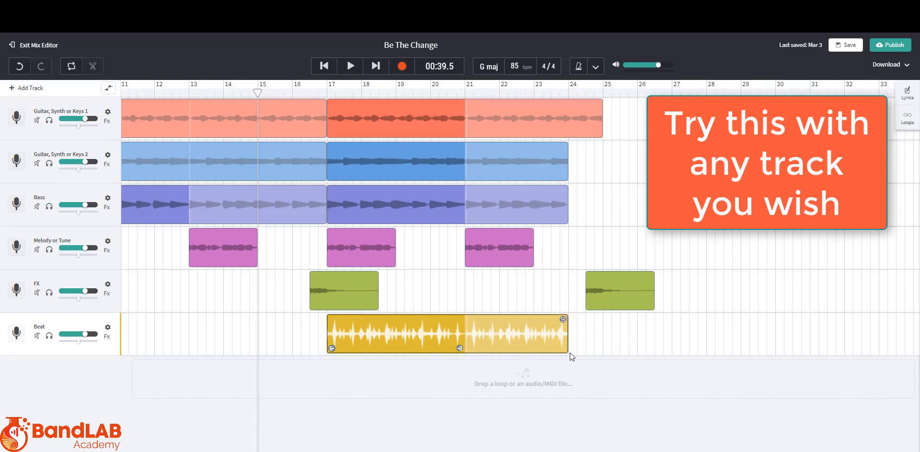
- Play the arrangement from bar 21 to hear the shortened ending of the section
left_click(465, 90)
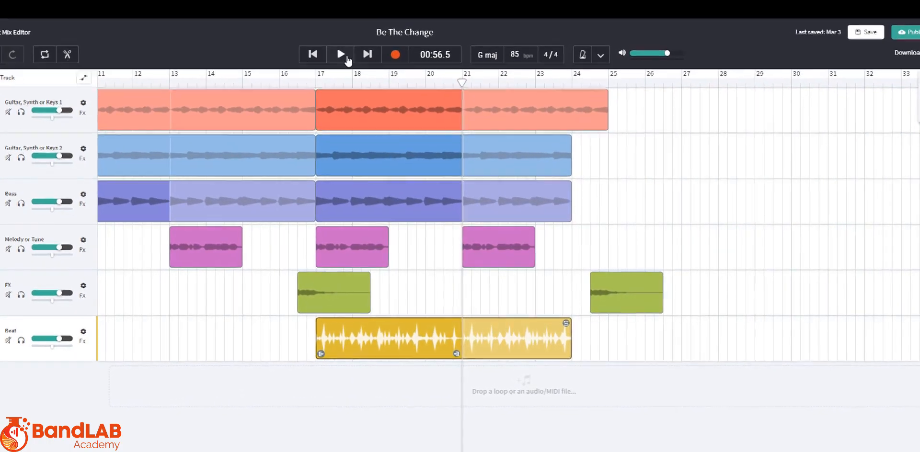
left_click(343, 55)
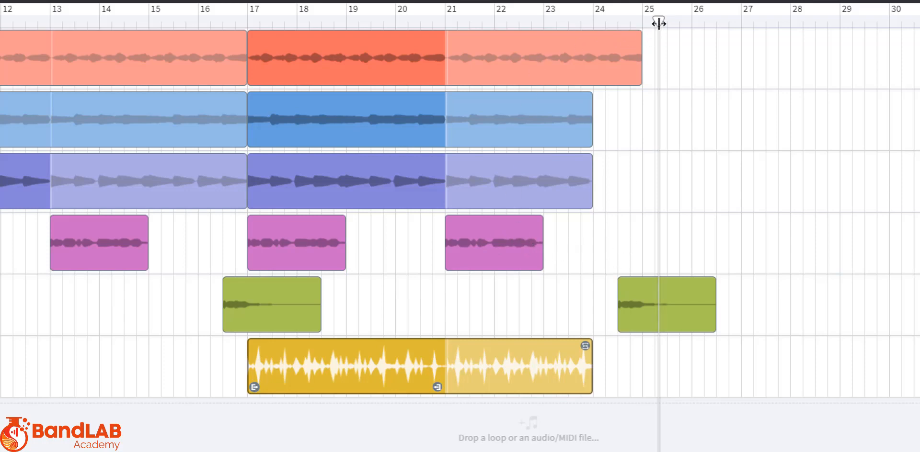
- Slice the Melody or Tune region that starts at bar 21 at bar 22
left_click_drag(657, 19, 492, 23)
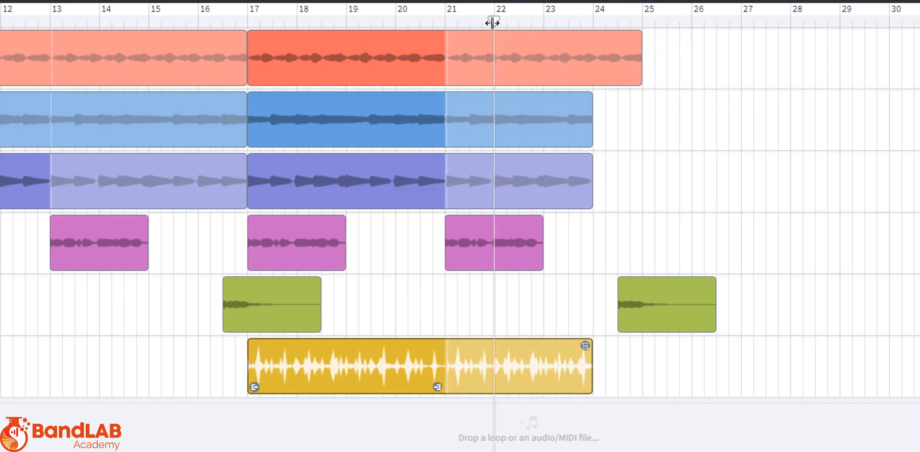
left_click(501, 239)
right_click(501, 240)
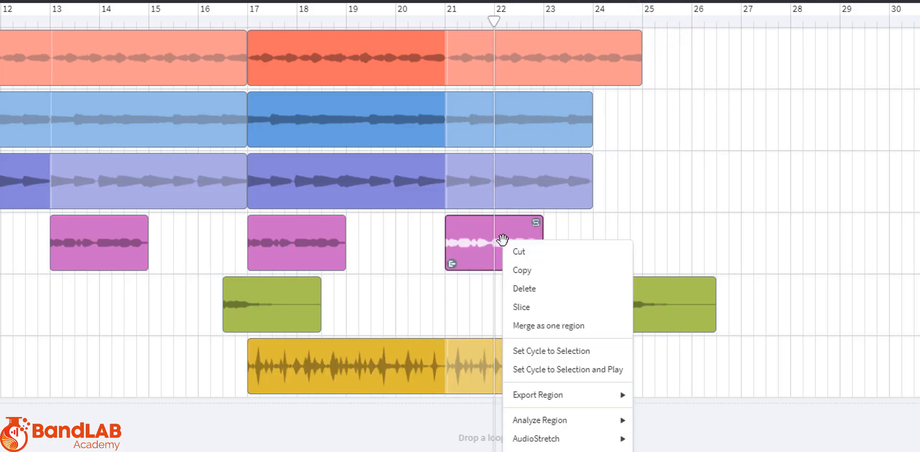
left_click(537, 309)
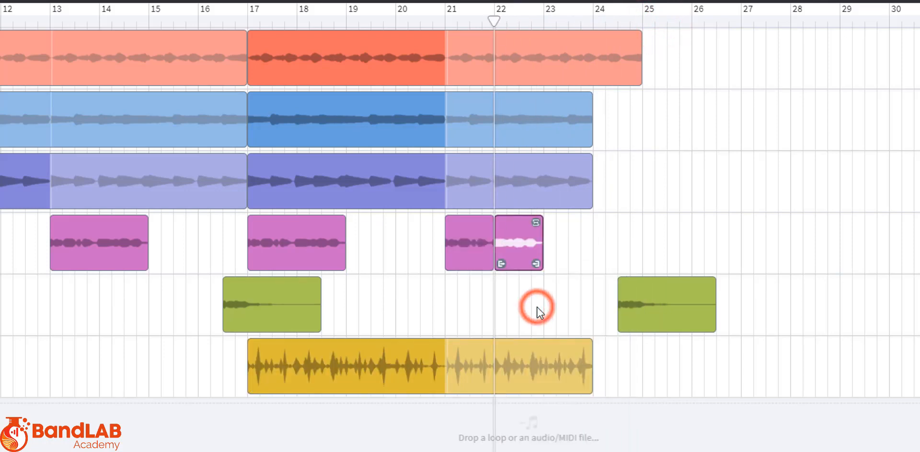
- Copy the Melody or Tune piece from bar 22 to 23 and paste it on the same track at bar 24
right_click(519, 233)
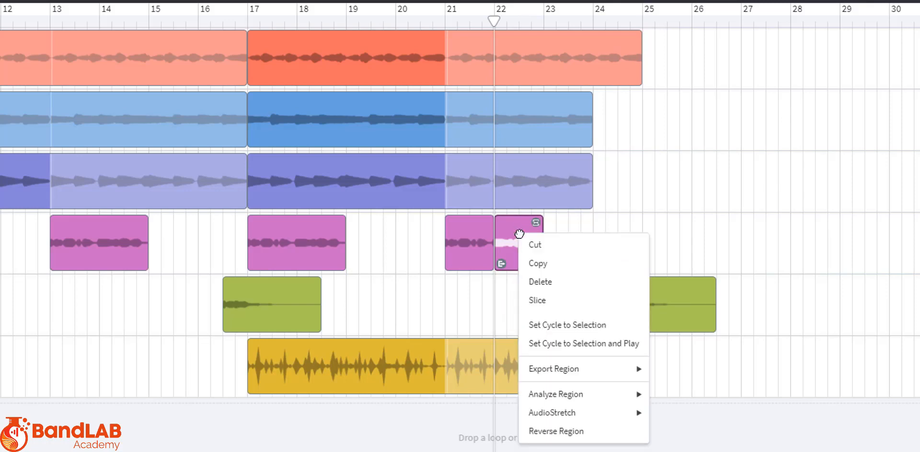
left_click(540, 262)
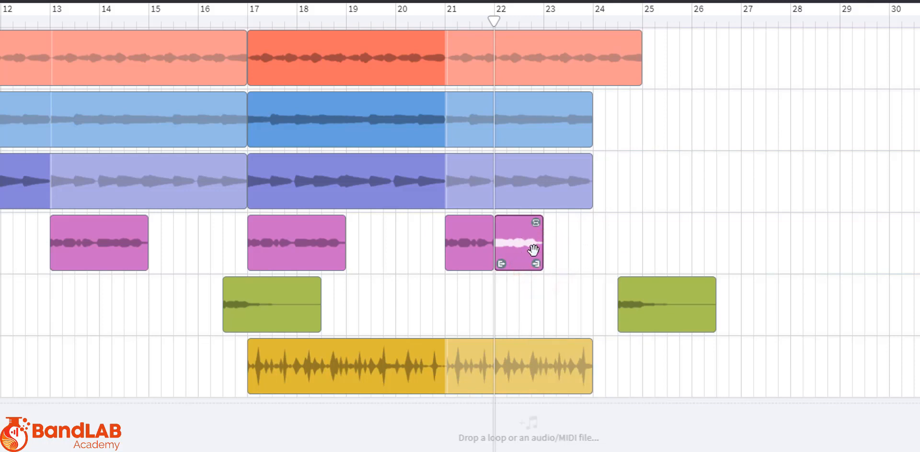
left_click(446, 20)
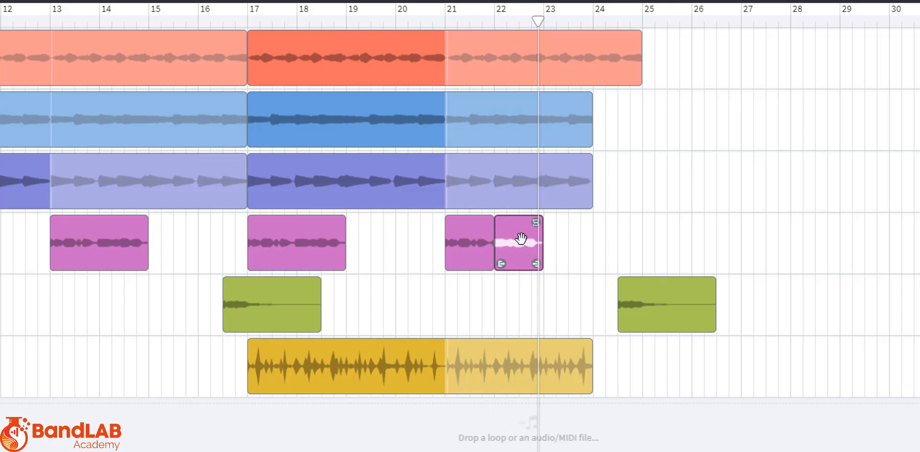
left_click_drag(538, 21, 591, 29)
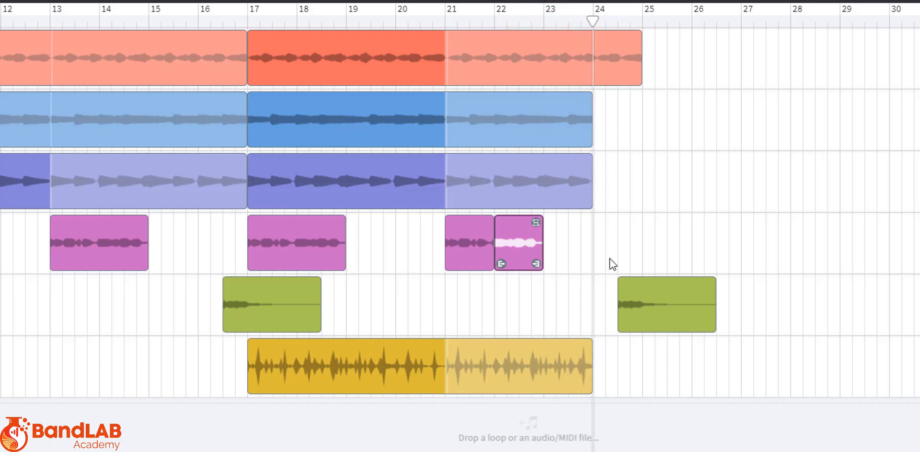
right_click(599, 243)
left_click(611, 245)
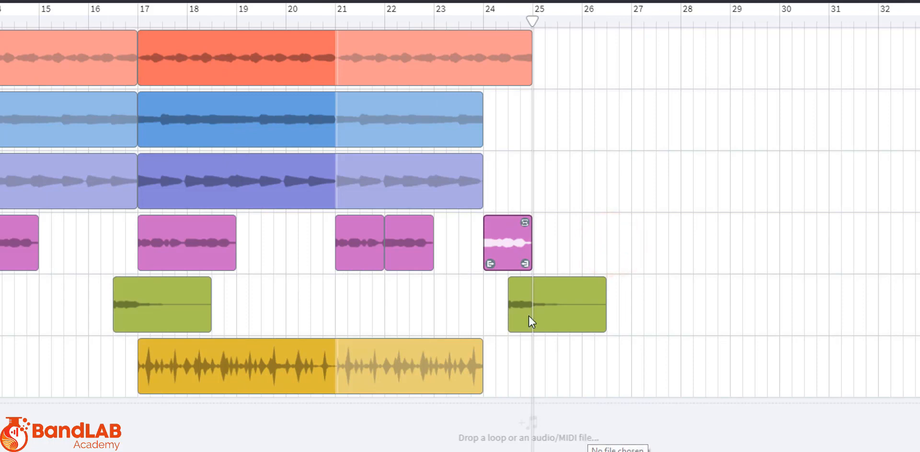
- Play the arrangement from bar 21 and again from bar 24 to hear the added melody piece together with the last FX region
left_click(332, 22)
key("space")
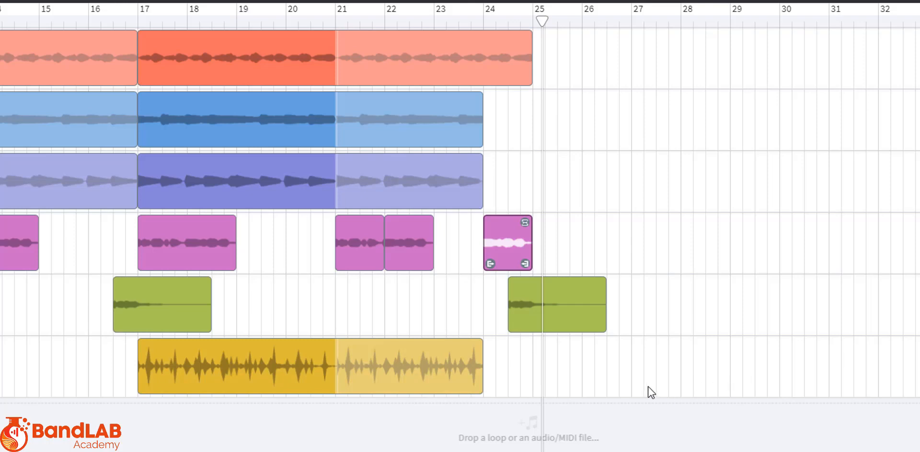
left_click(523, 324)
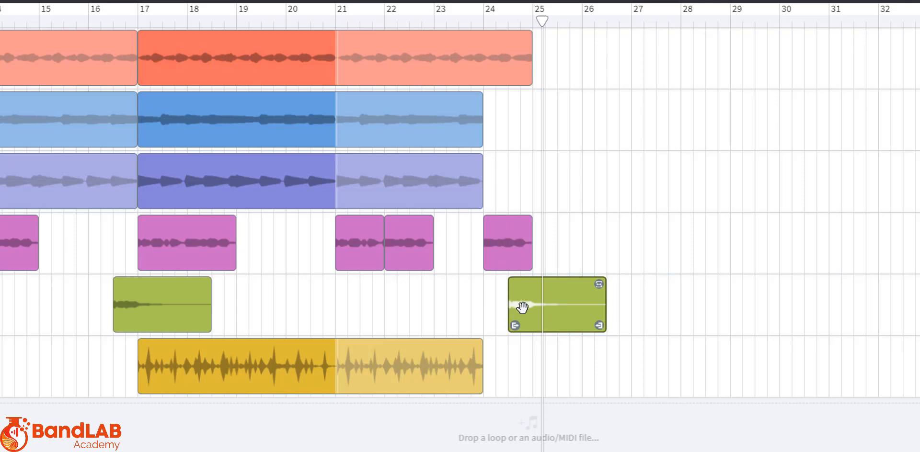
left_click(482, 17)
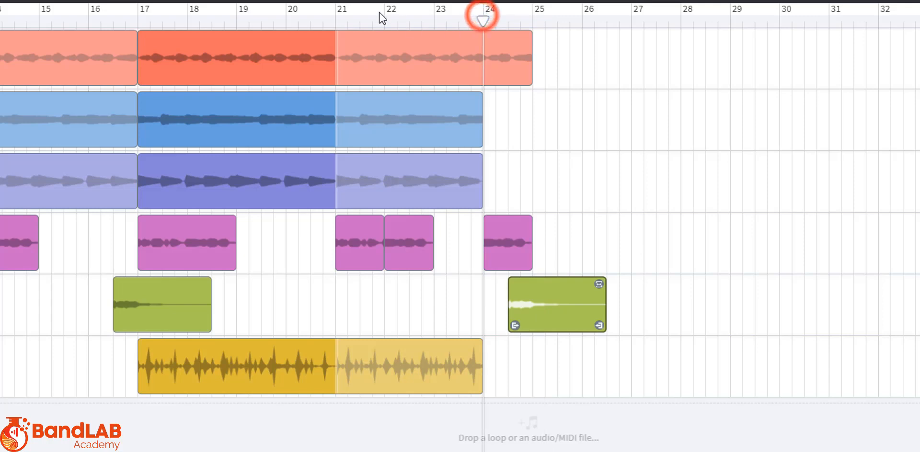
left_click(282, 1)
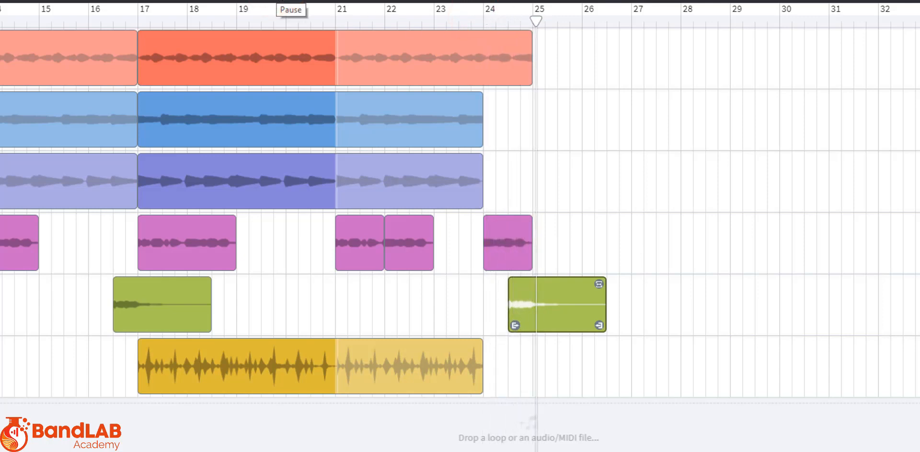
- Delete the FX region that starts midway through bar 24 and play the section from bar 17
right_click(537, 299)
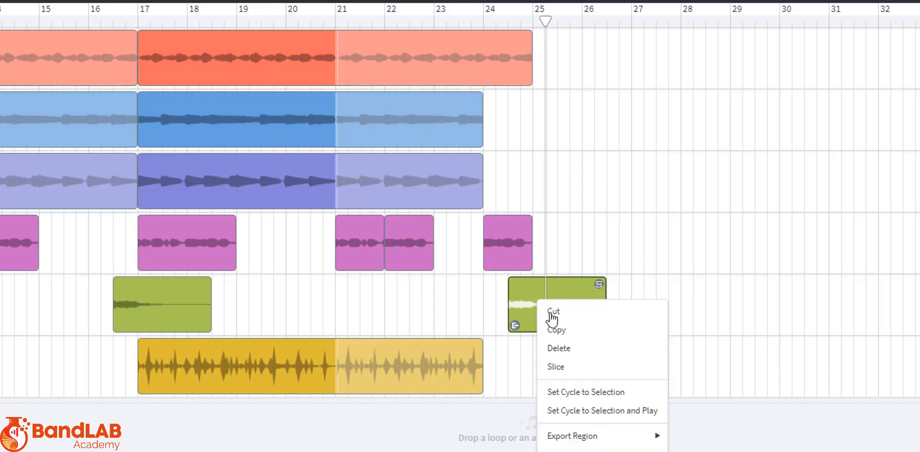
left_click(555, 348)
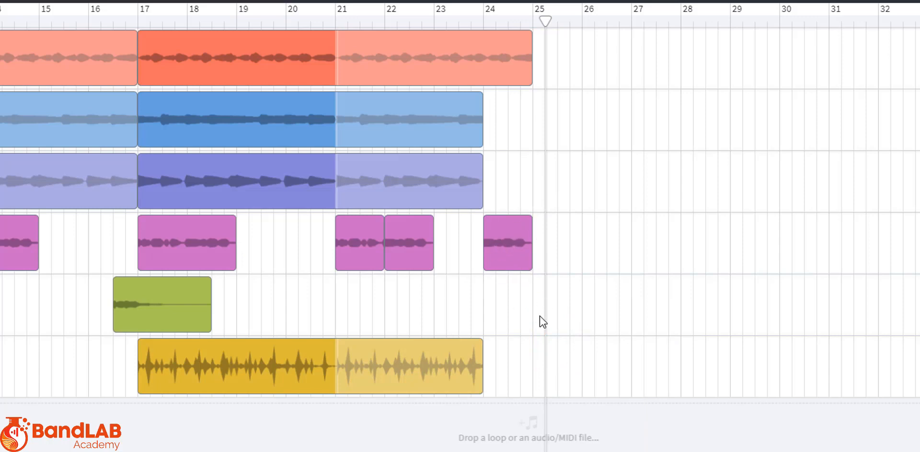
left_click(139, 23)
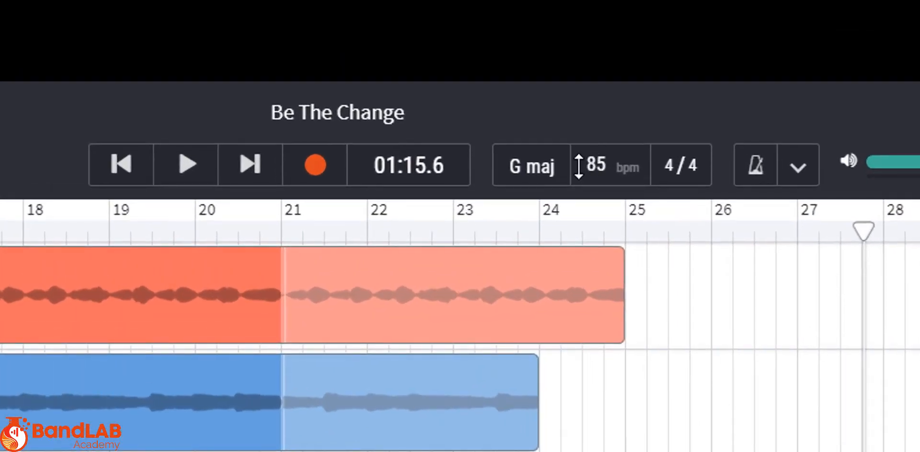
- Set the project tempo to 90 bpm and adjust the existing audio regions to it
left_click(596, 166)
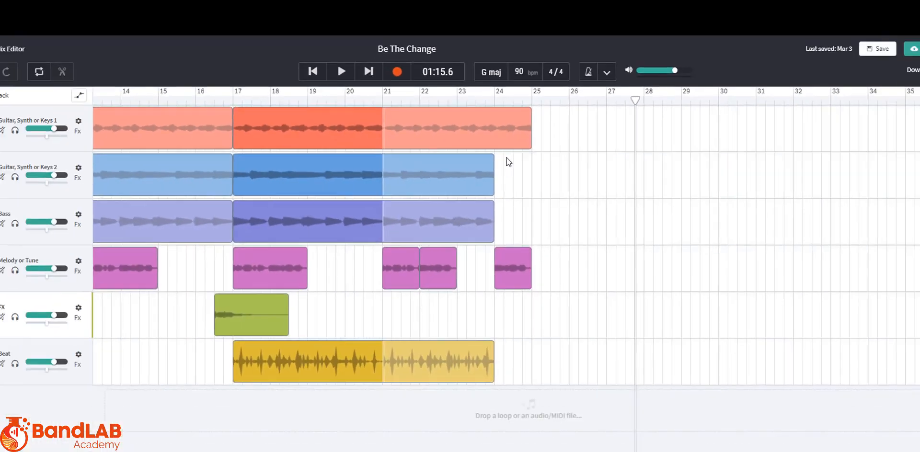
key("Return")
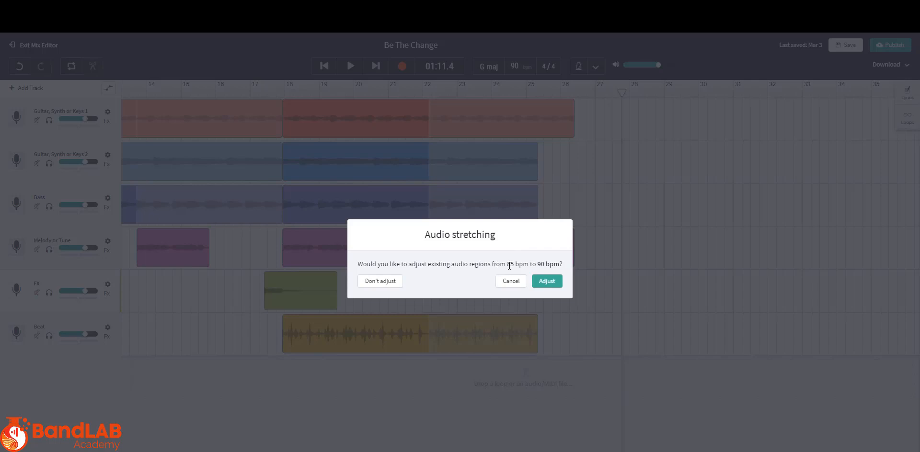
left_click(546, 282)
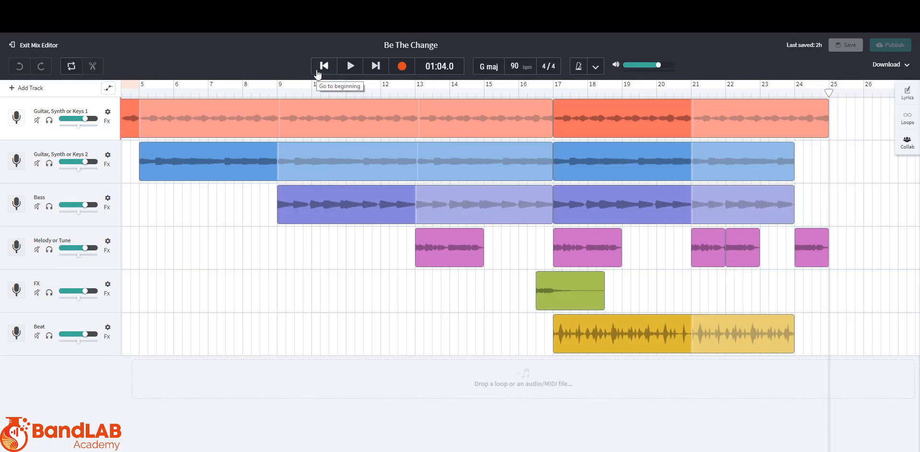
- Play the whole song from the beginning and save the project
left_click(324, 66)
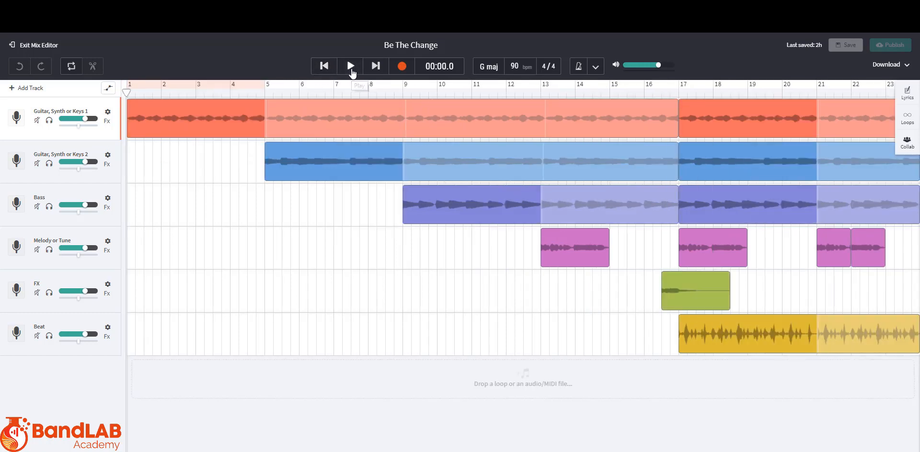
left_click(351, 67)
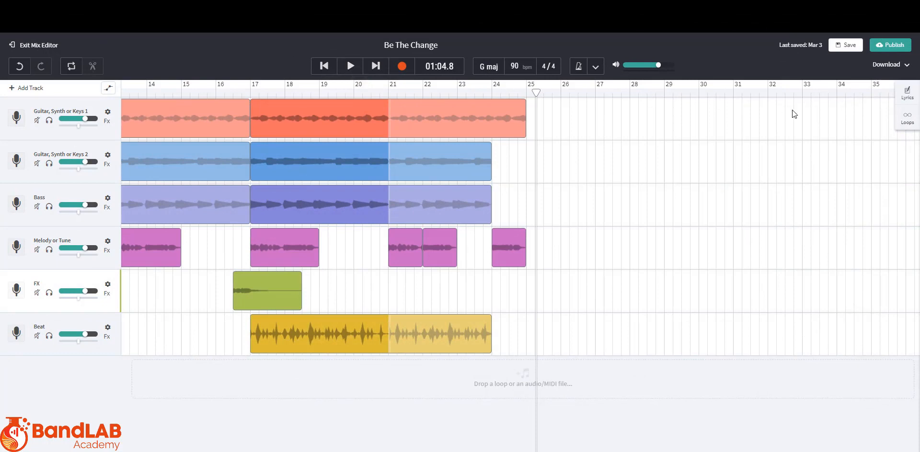
left_click(847, 47)
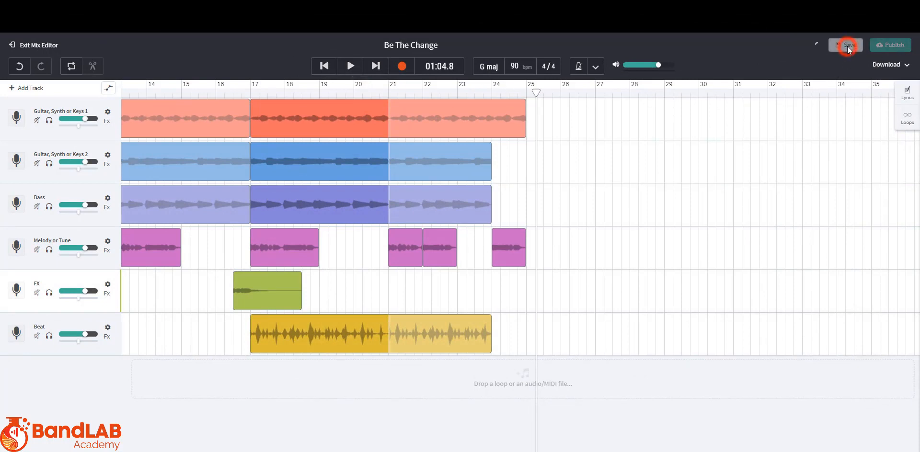